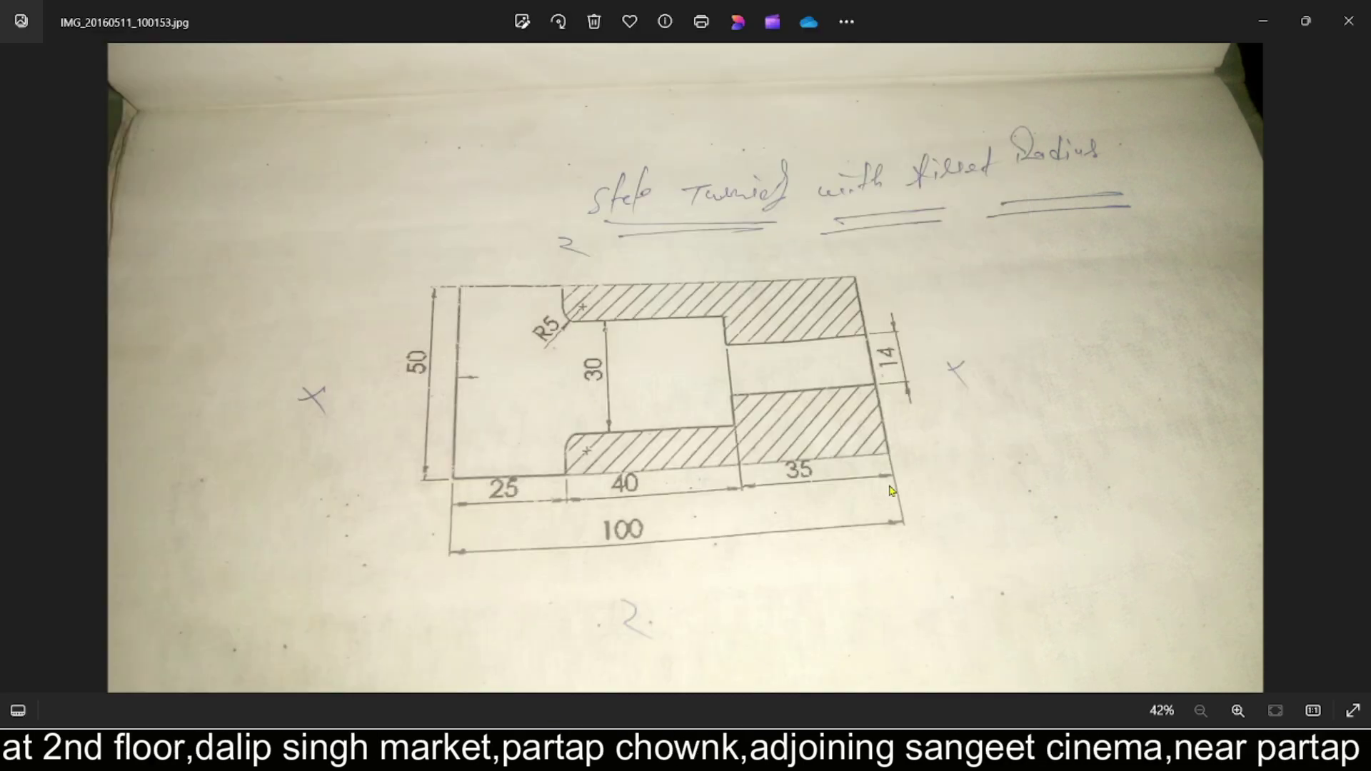
Zoom the part drawing in Windows Photos in and out to inspect it.
scroll(783, 544, up, 1)
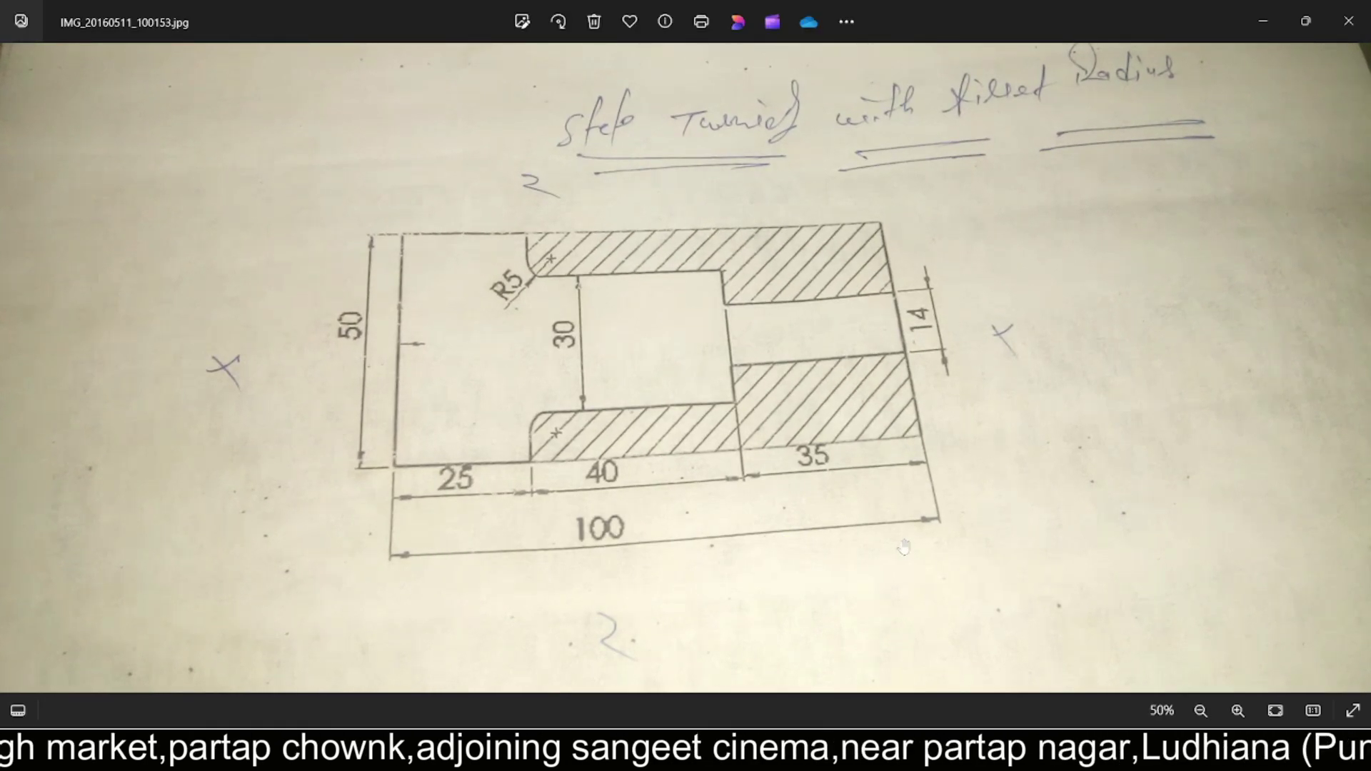
scroll(714, 235, down, 1)
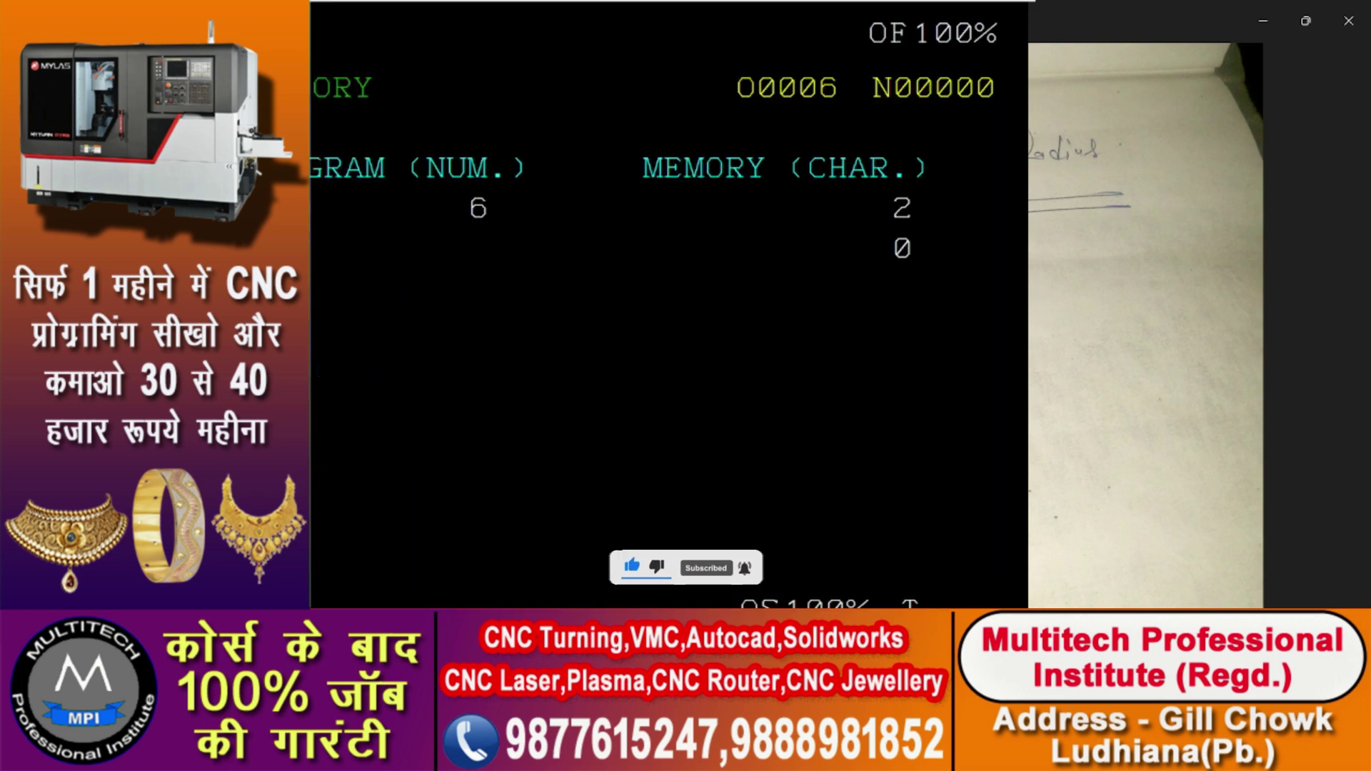
Create program O0007 with blocks G28 U0. W0., G92 S2500 and T0101.
text(o7)
key(Insert)
text(g)
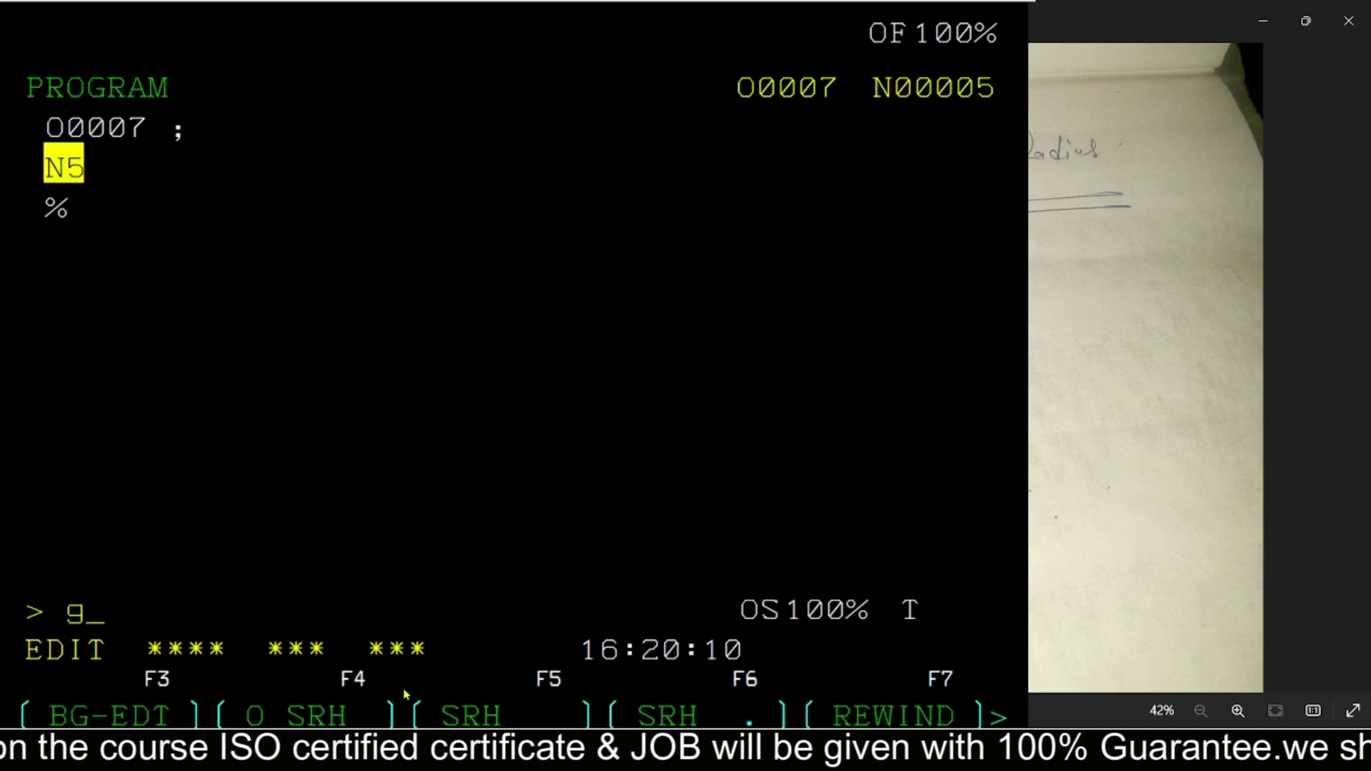
text(28u0.w0.)
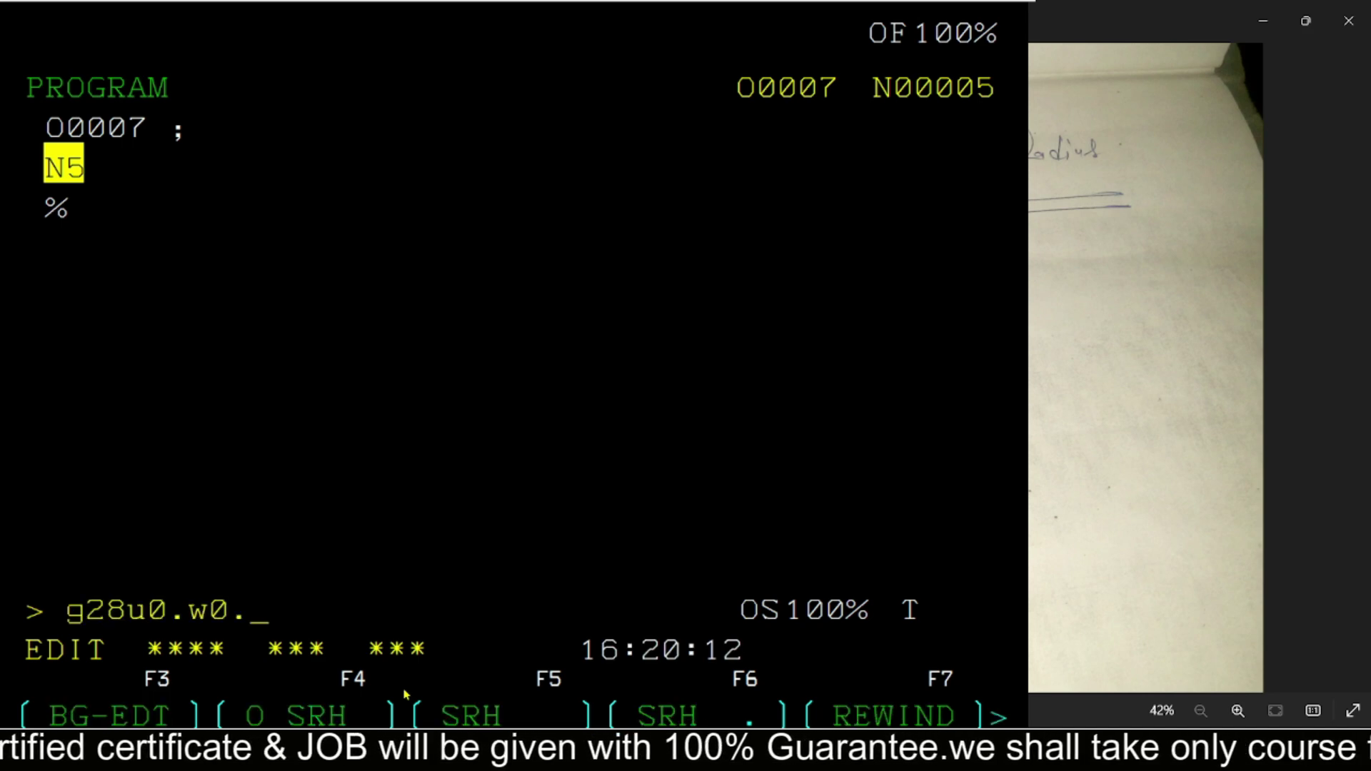
key(Insert)
text(g92s)
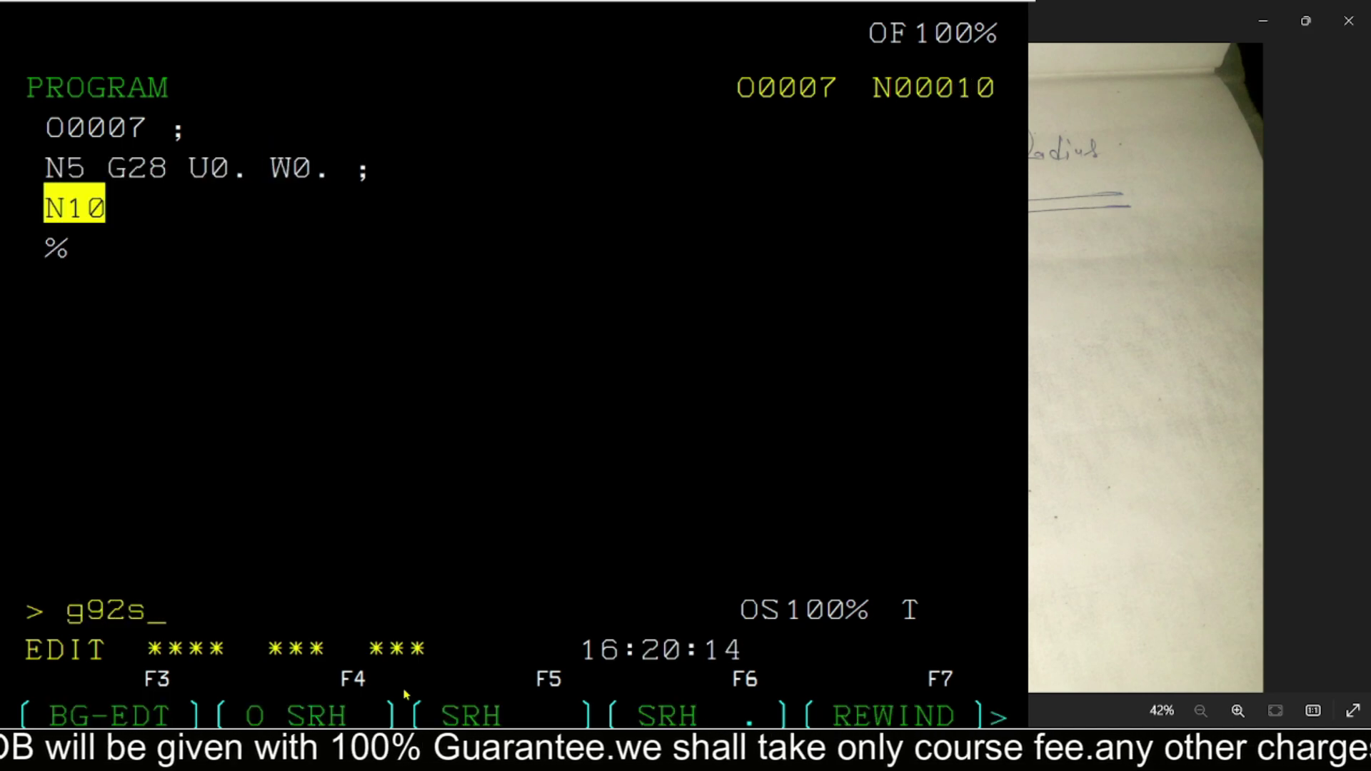
text(2500)
key(Insert)
text(;t010)
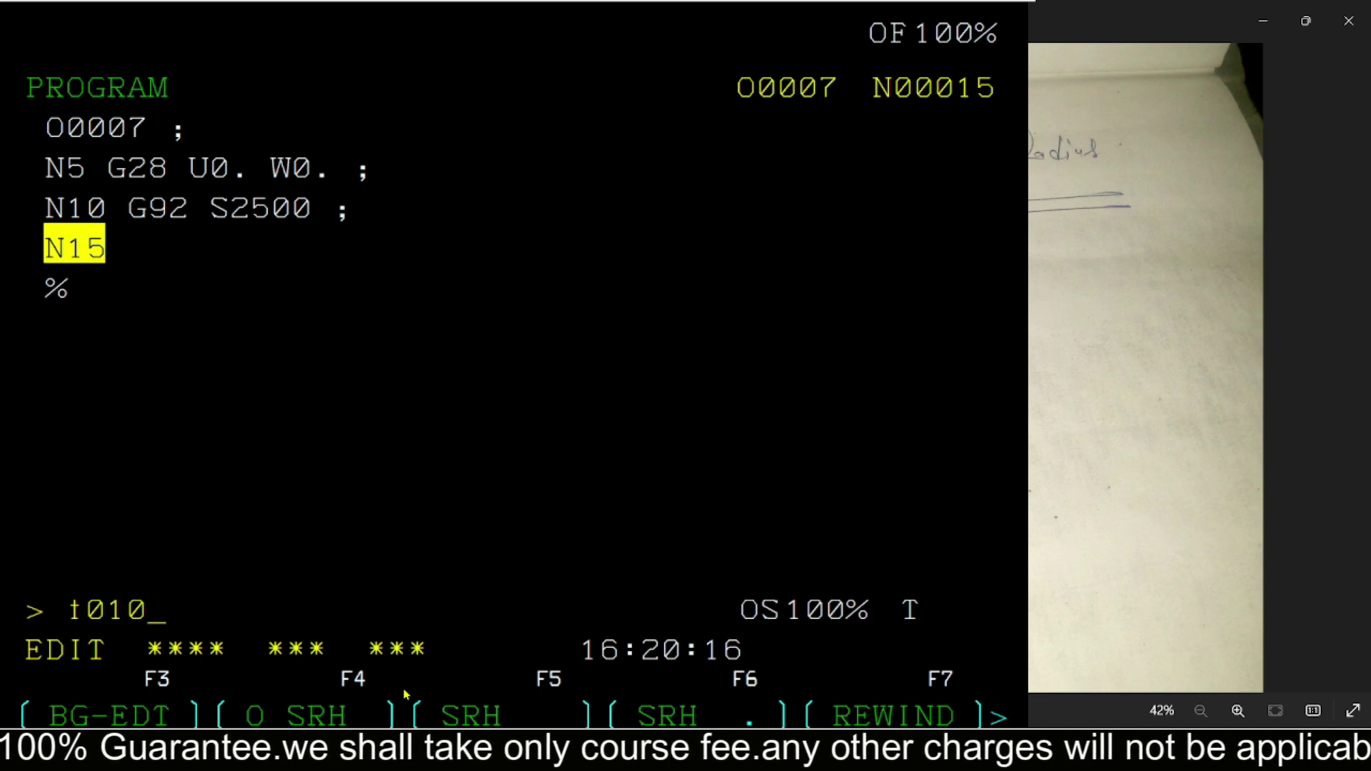
text(1)
key(Insert)
Add blocks G96 S150 M04, G00 X52. Z2. M08 and G73 U1. R1. to O0007.
text(;g96s1)
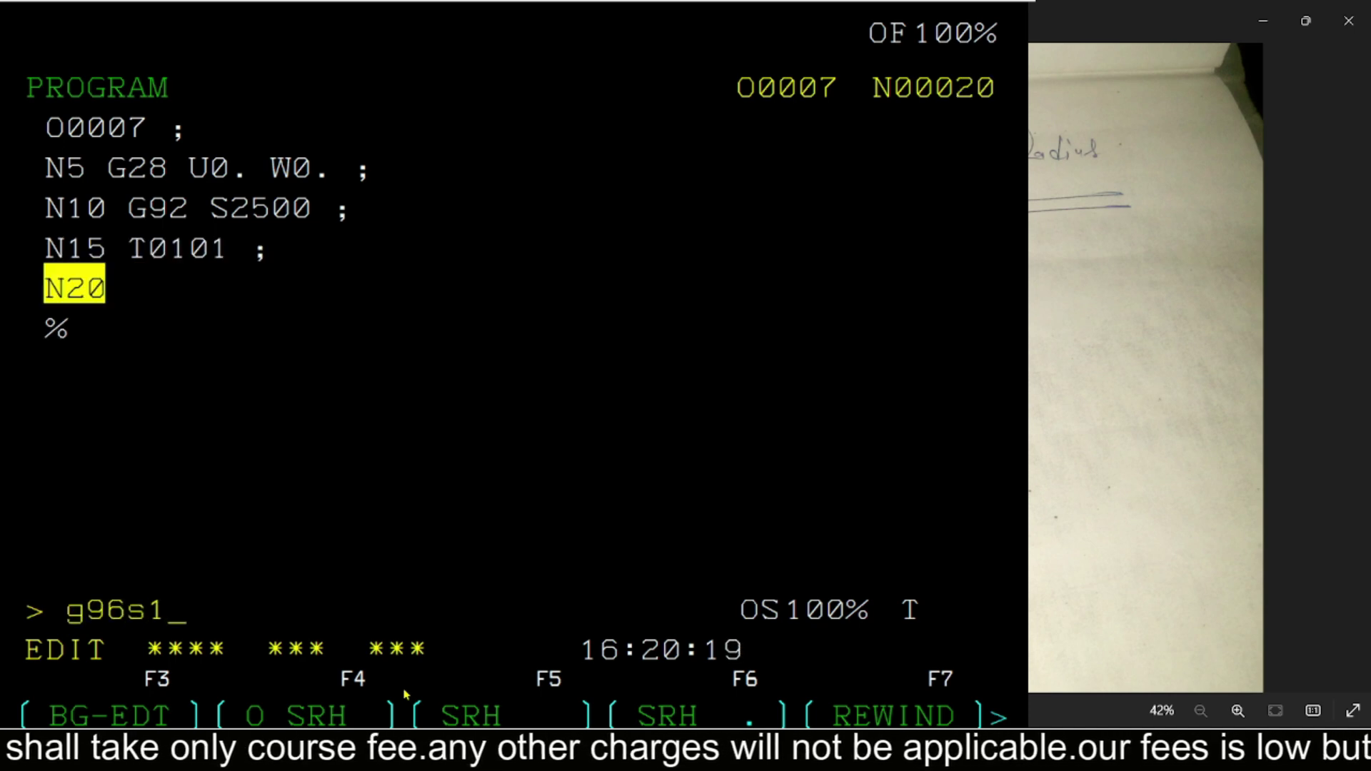
text(50m04)
key(Insert)
text(;)
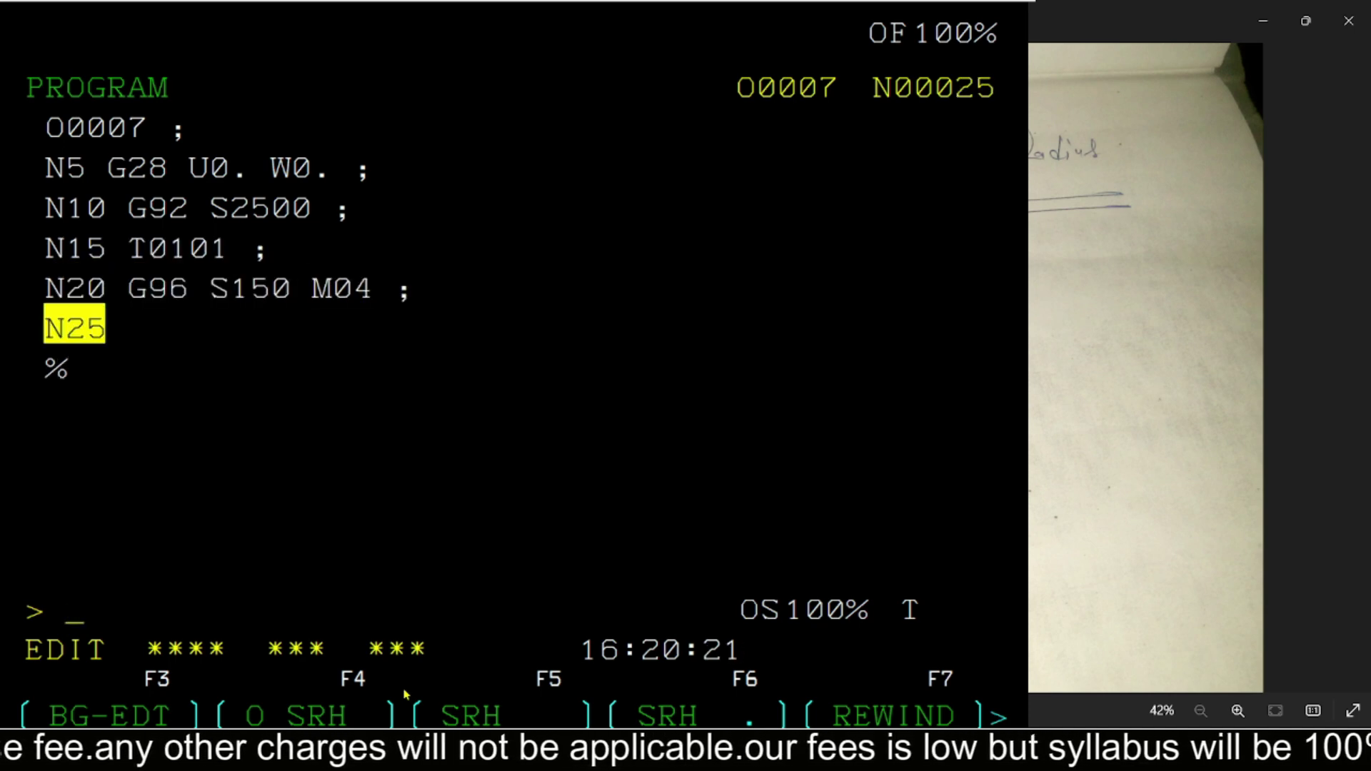
text(g00x52)
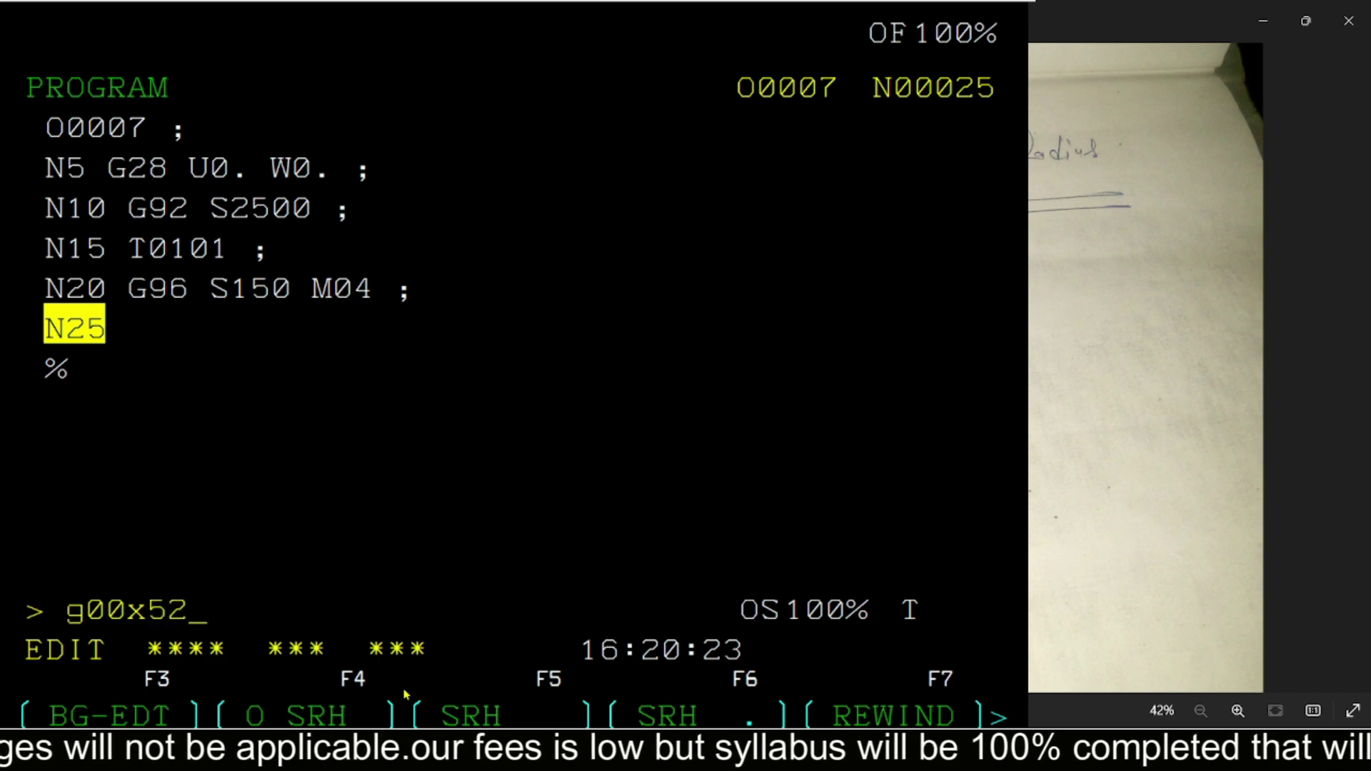
text(.z2.m08)
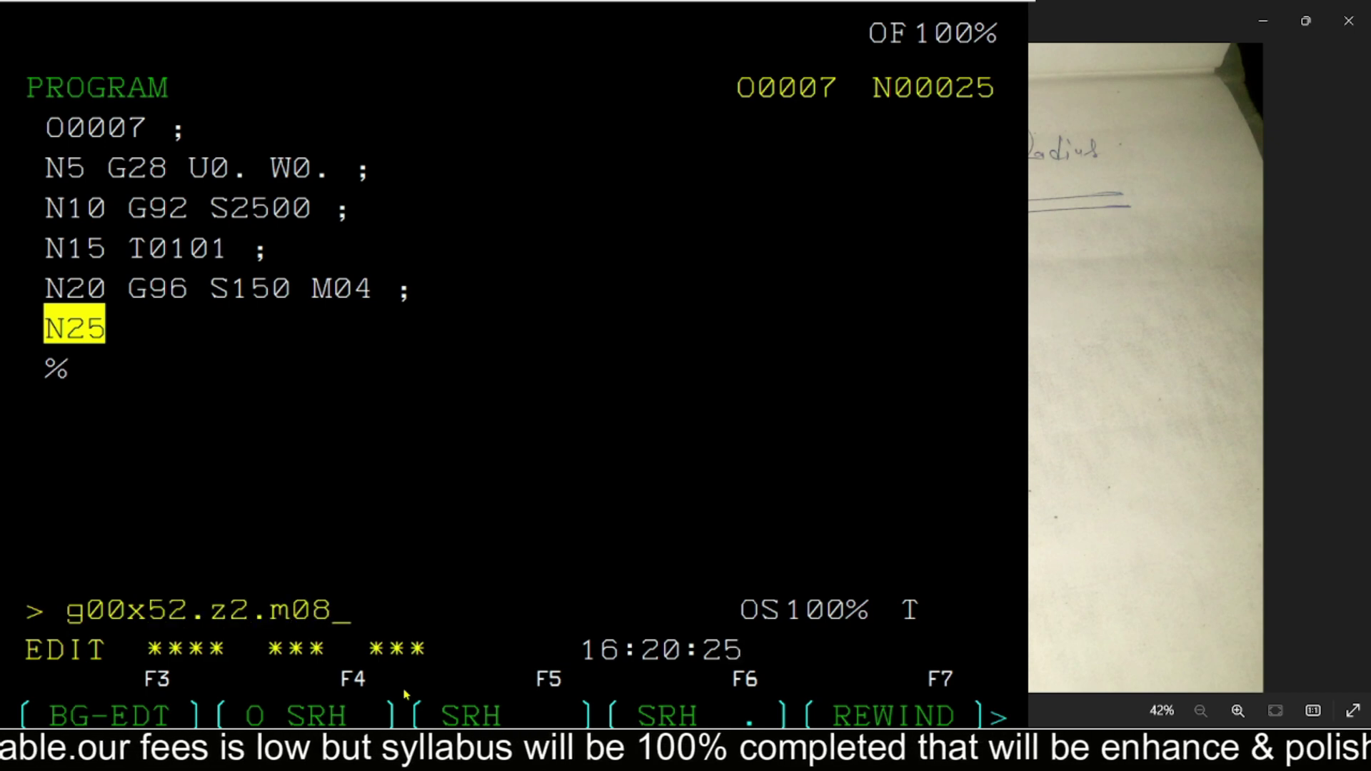
text(;)
key(Insert)
text(g73u)
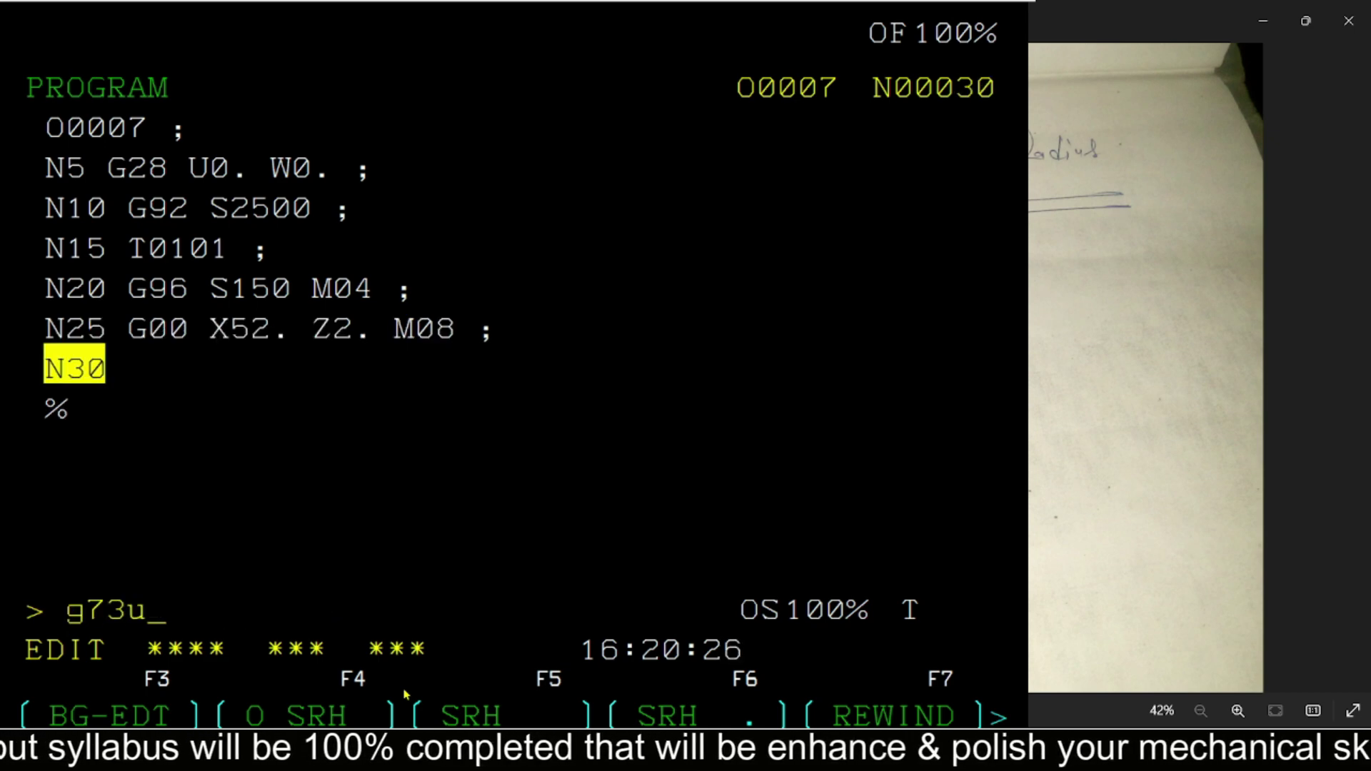
text(1.r1)
key(Insert)
text(;)
key(Insert)
text(g)
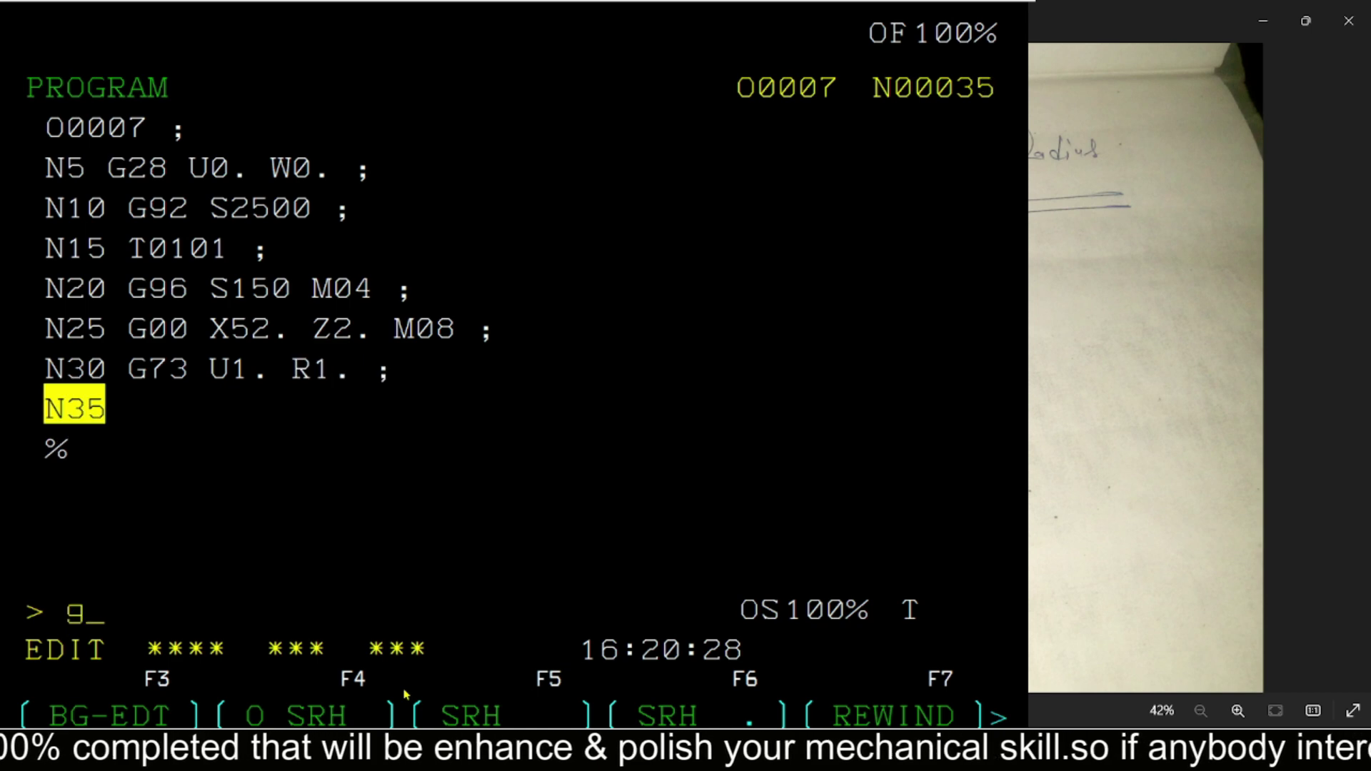
text(73p4)
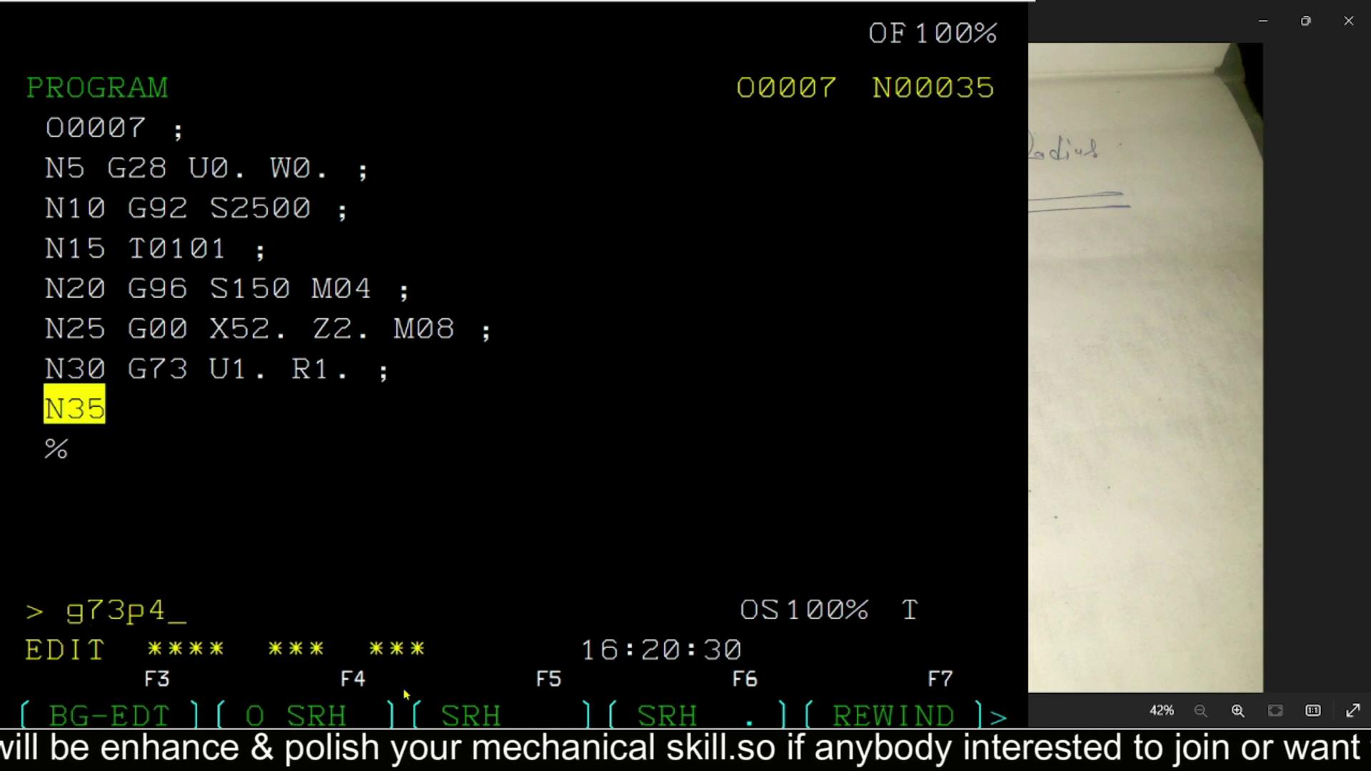
text(0q60f)
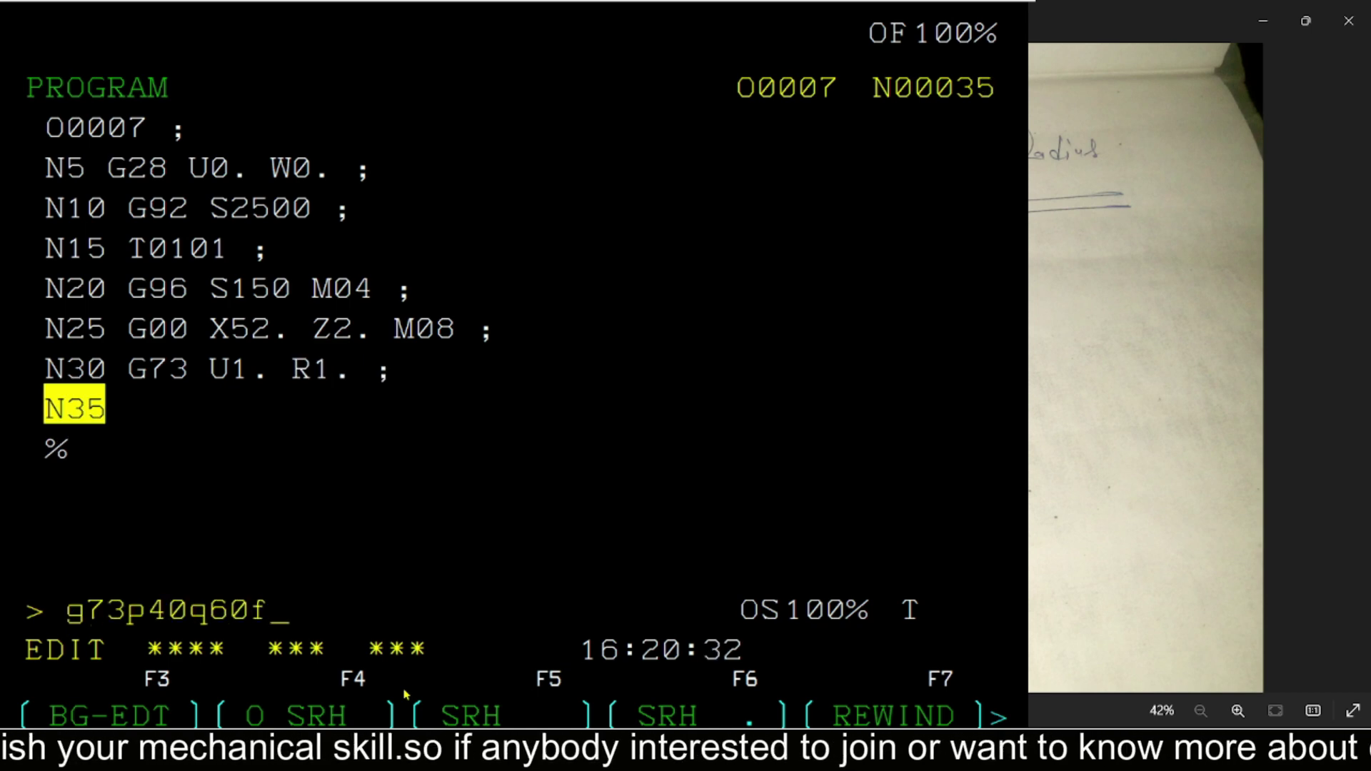
text(0.02)
Insert the G73 P40 Q60 F0.02 cycle, then profile blocks G01 X14. Z0. and Z-35.
key(Insert)
text( ;)
key(Insert)
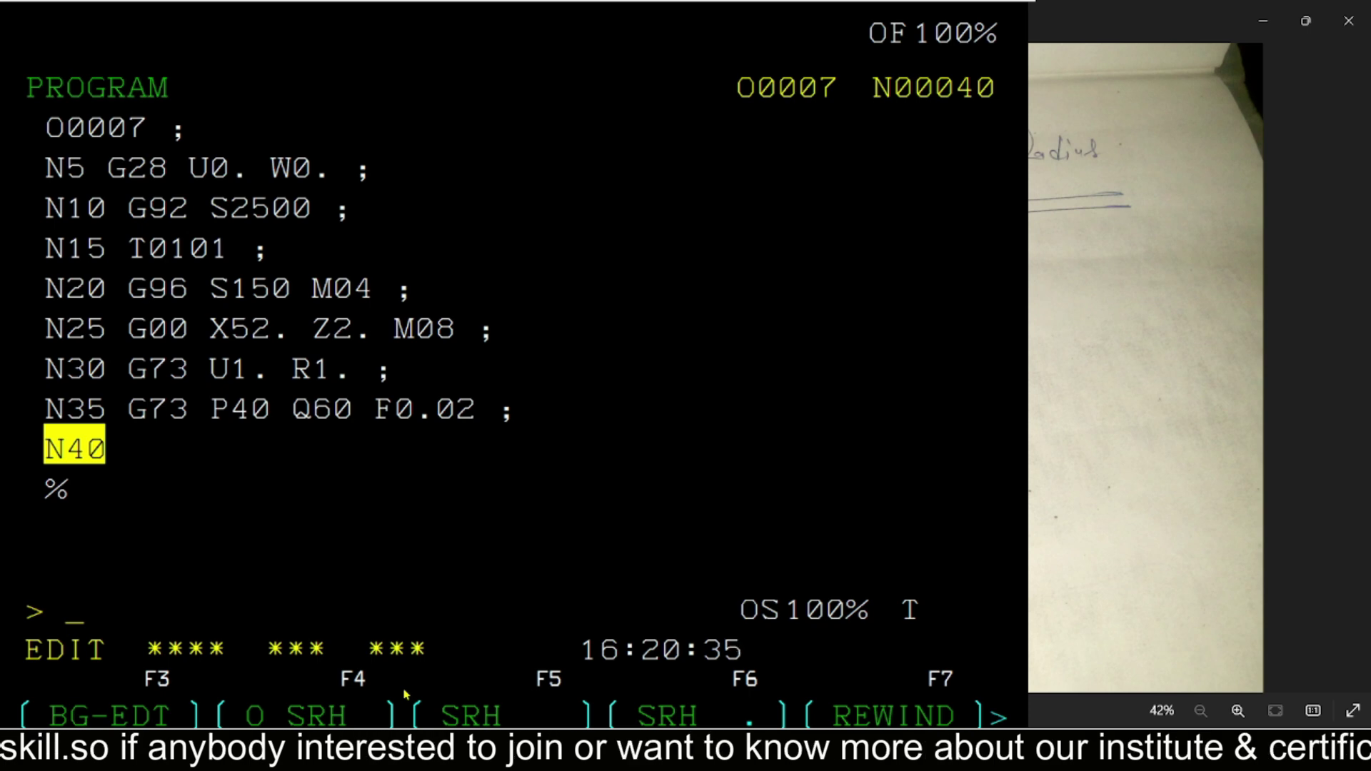
text(g01x14.)
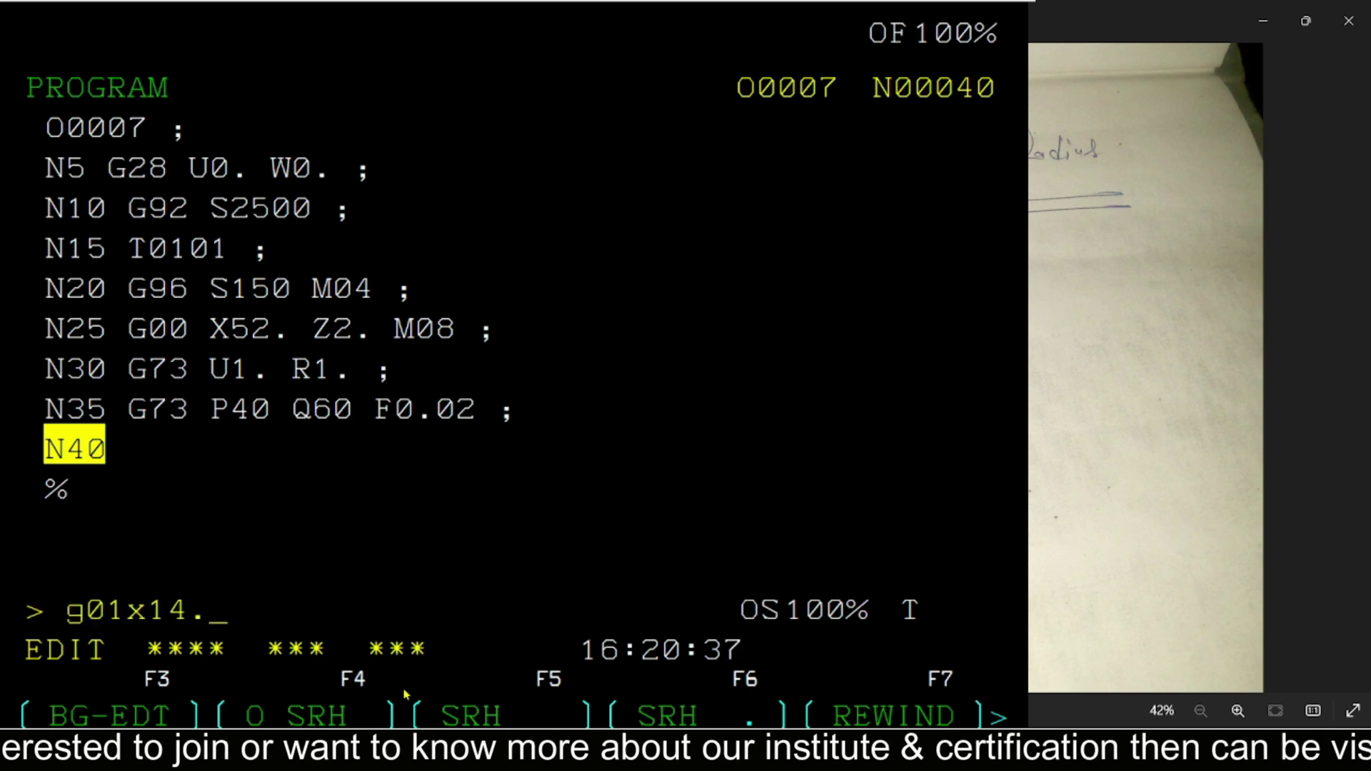
text(z0.;)
key(Insert)
text(z-)
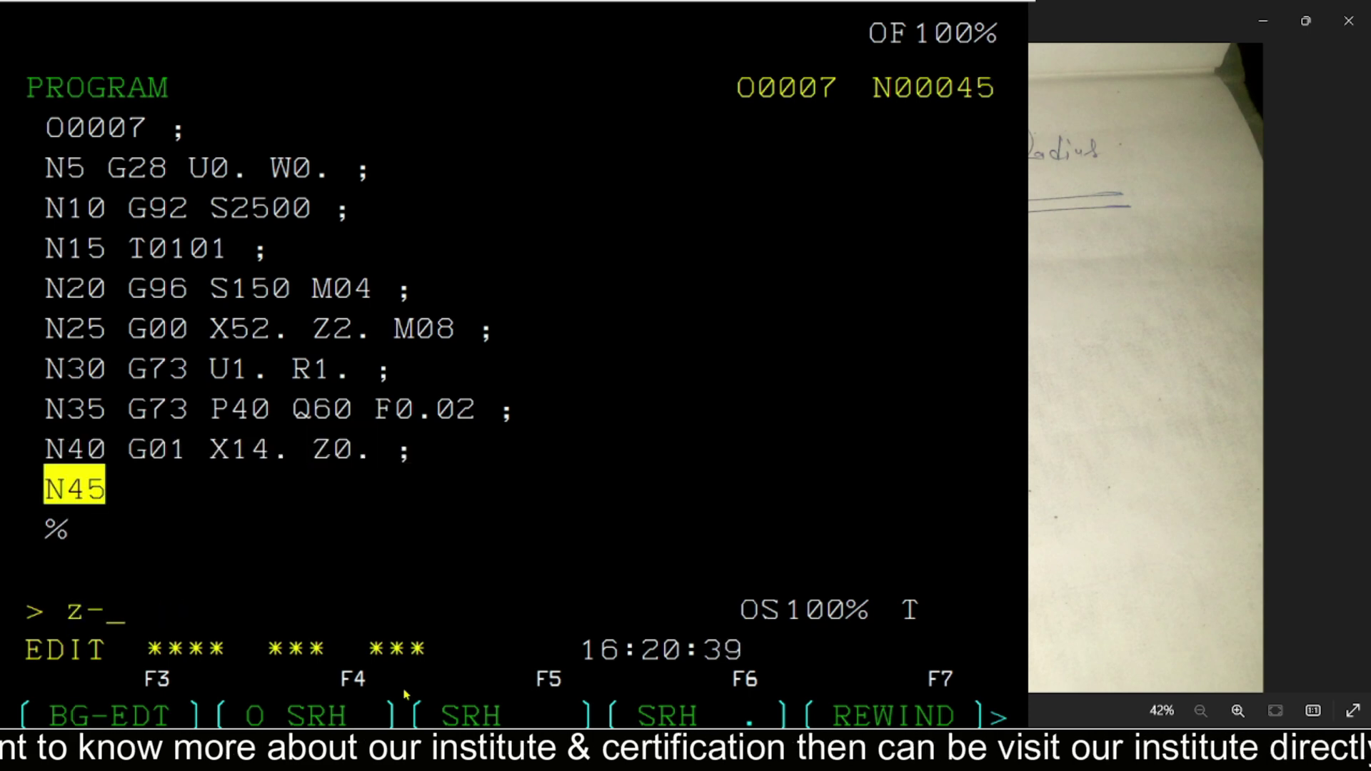
text(35.)
key(Insert)
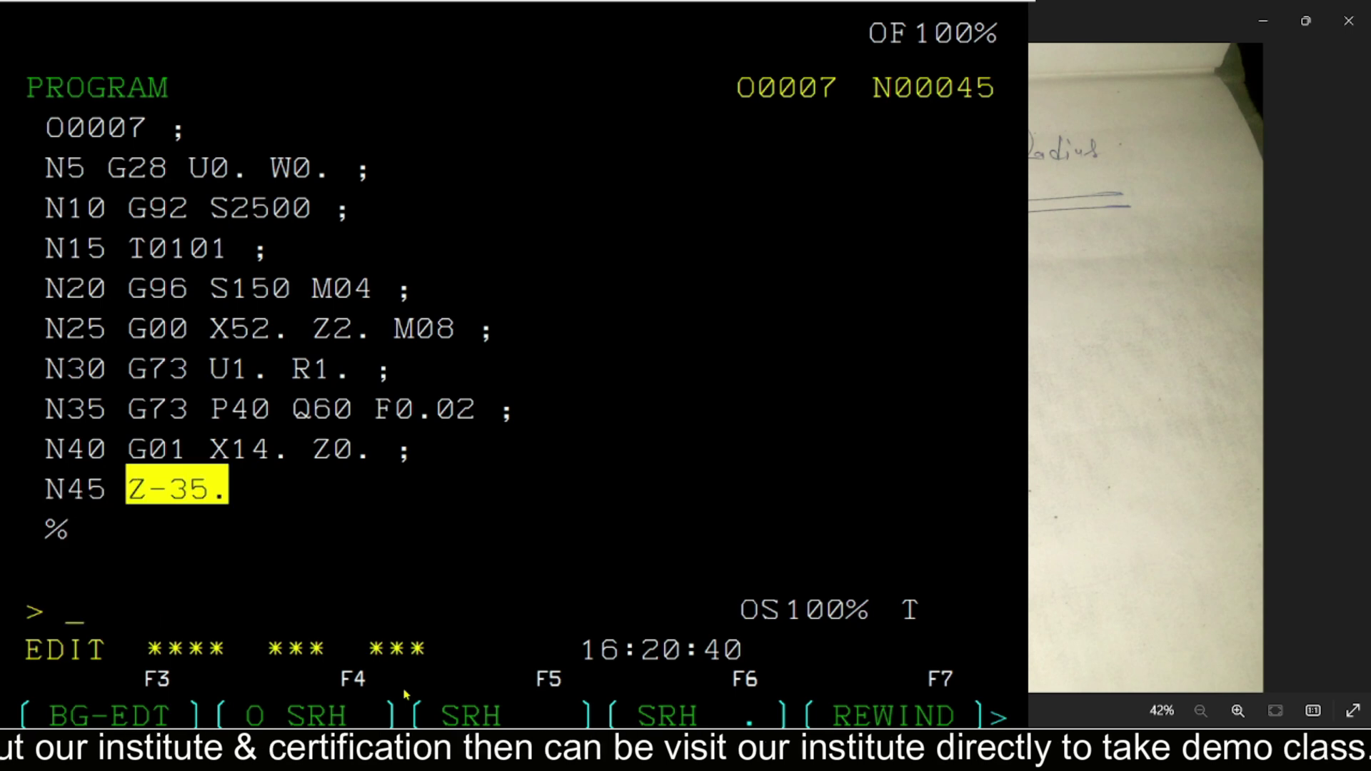
text(;)
key(Insert)
Add profile blocks X30. and the Z-75. R5. fillet move.
text(x3)
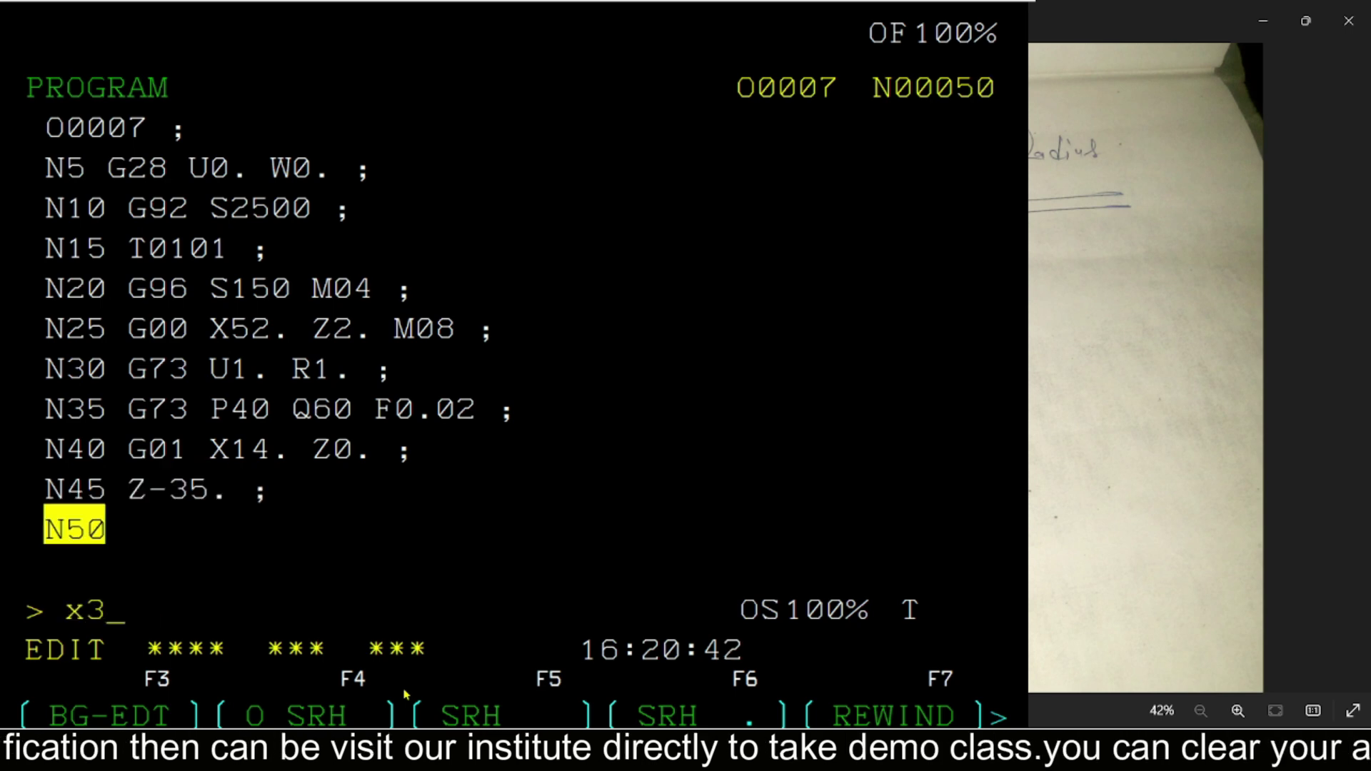
text(0.)
key(Insert)
text( ;)
key(Insert)
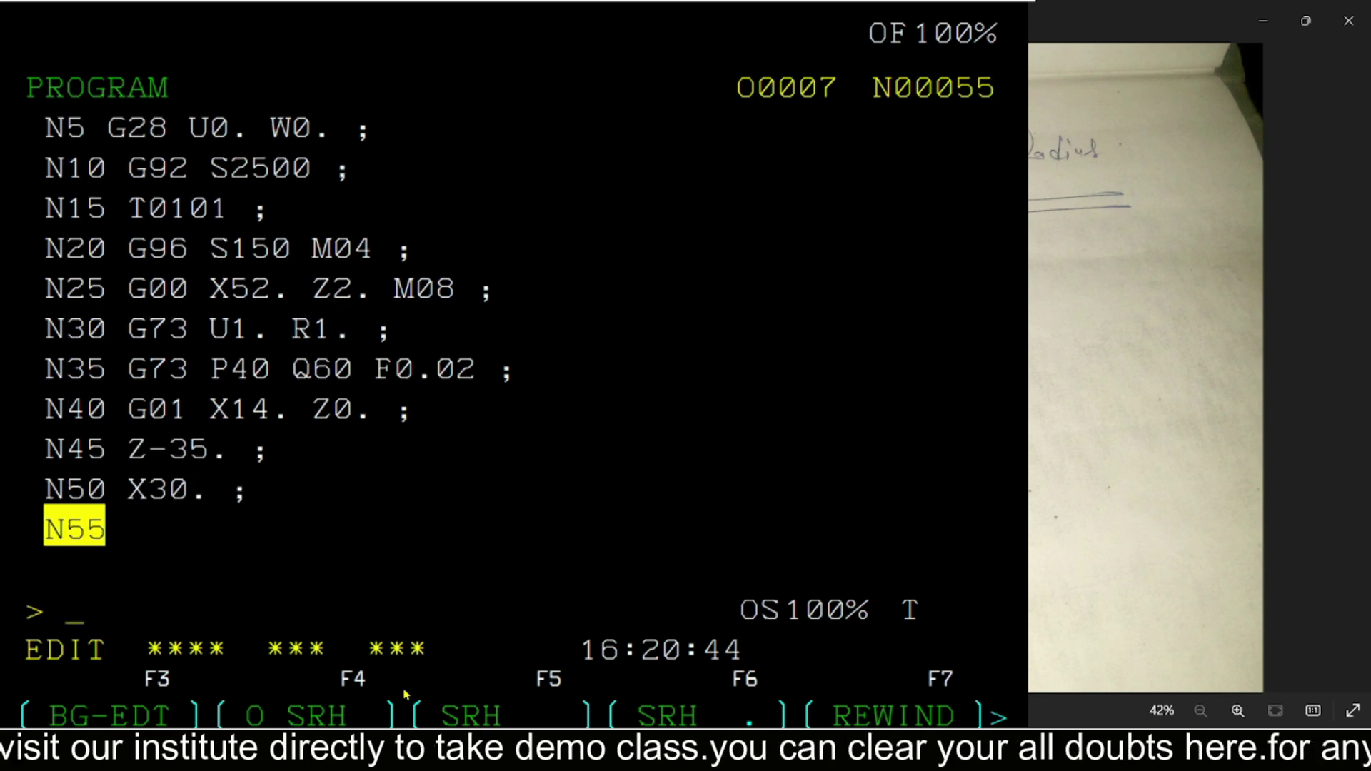
text(z-)
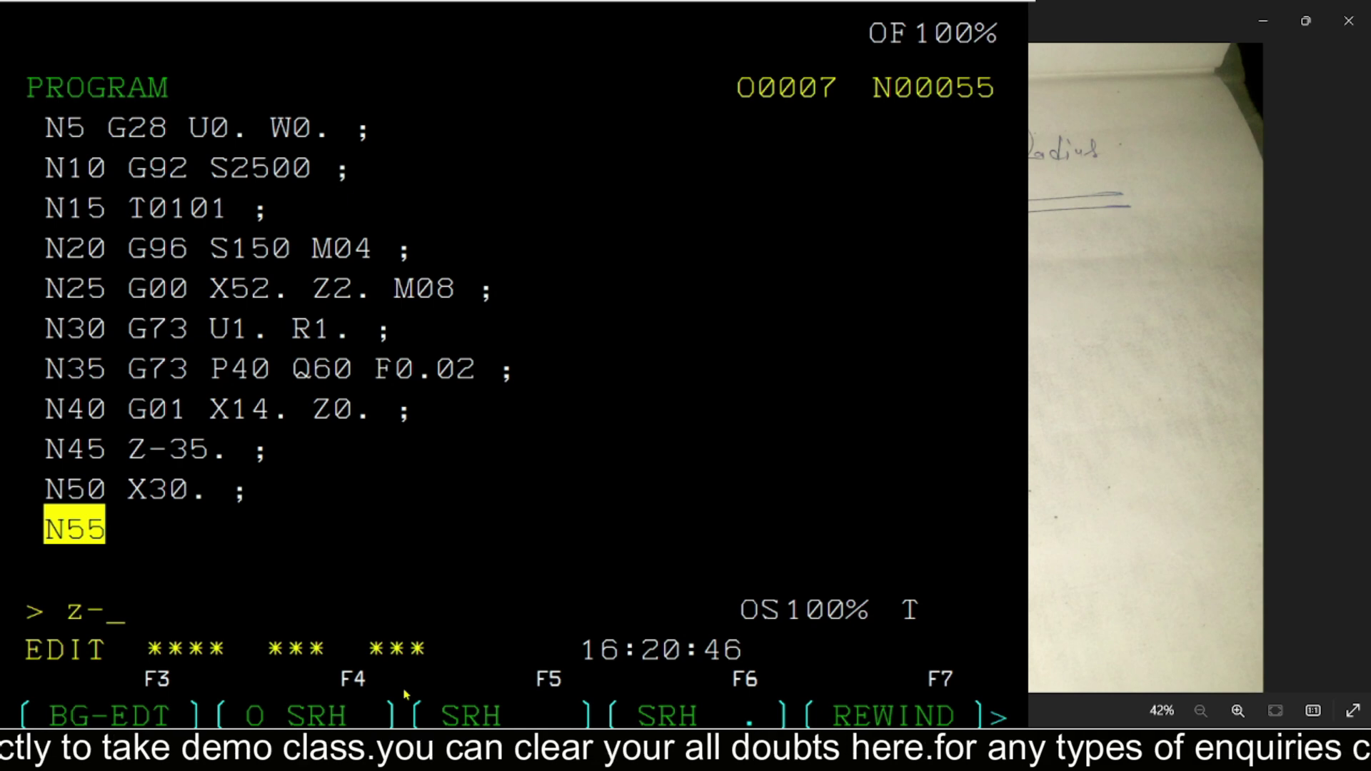
text(75.)
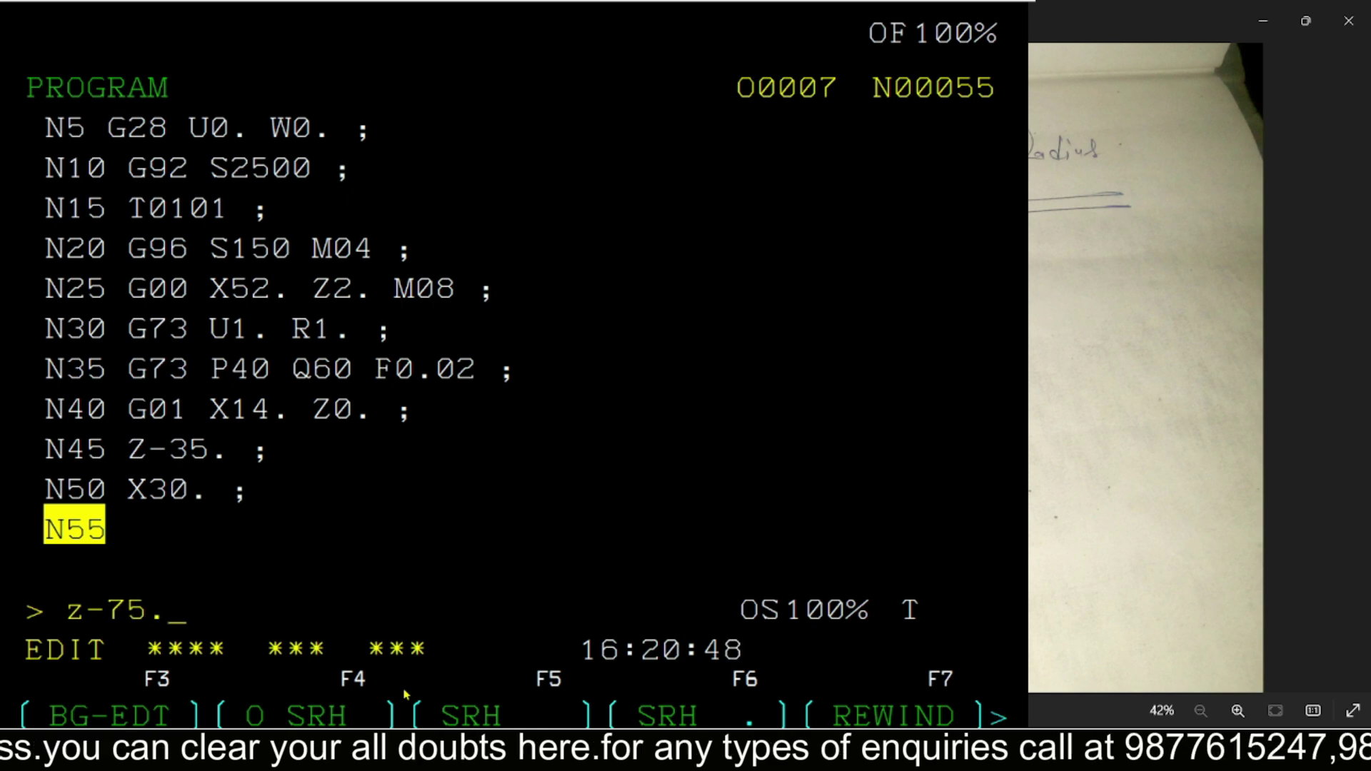
text(r5.)
key(Insert)
text(;)
key(Insert)
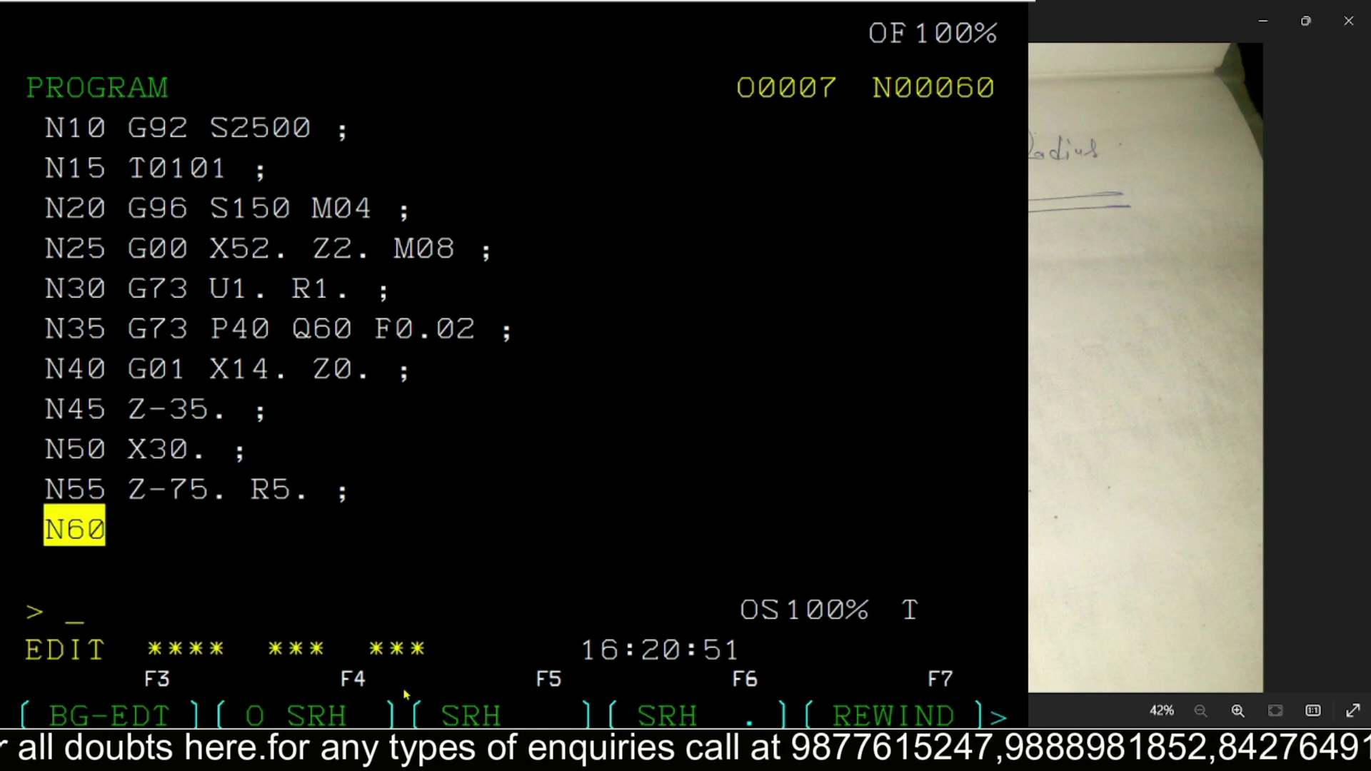
Add the X50. profile block as N60 and begin the G00 X52. Z2. M09 retract.
text(x)
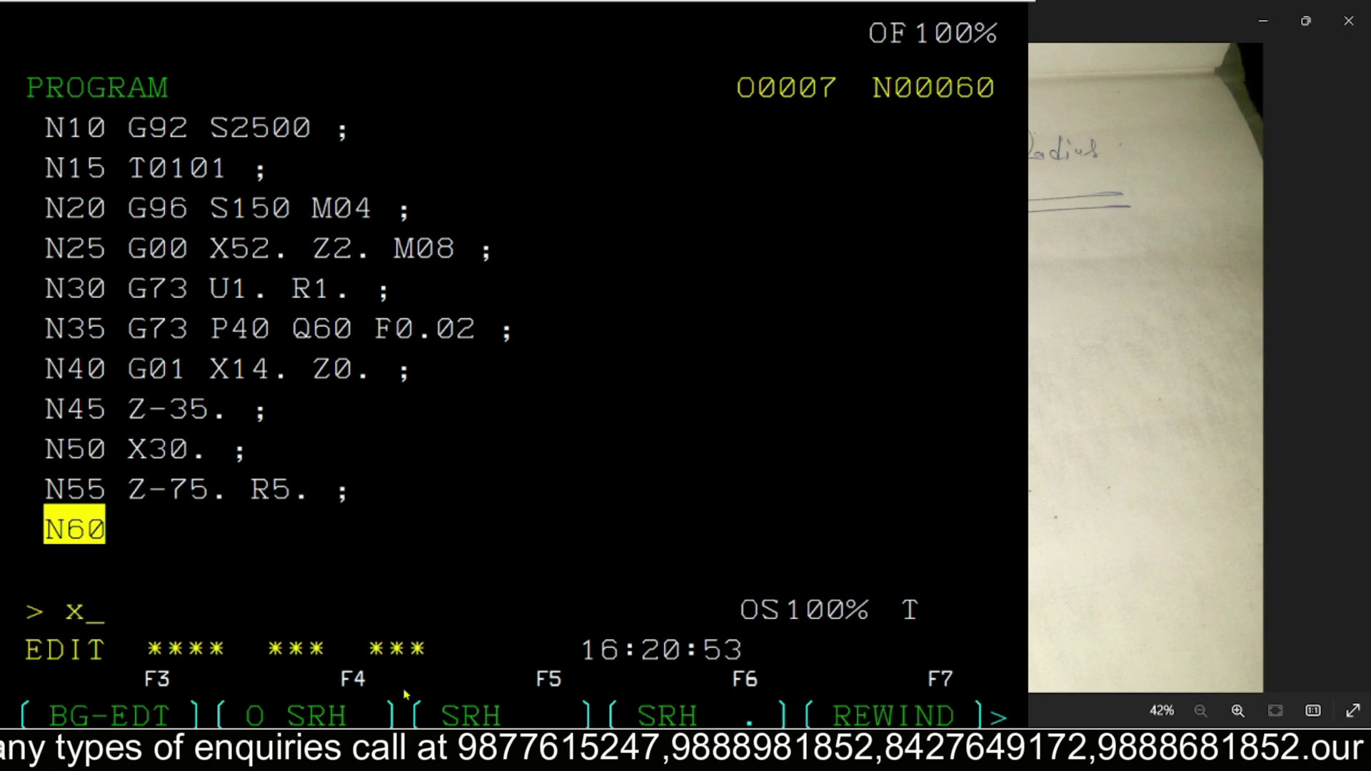
text(50.)
key(Insert)
text( ;)
key(Insert)
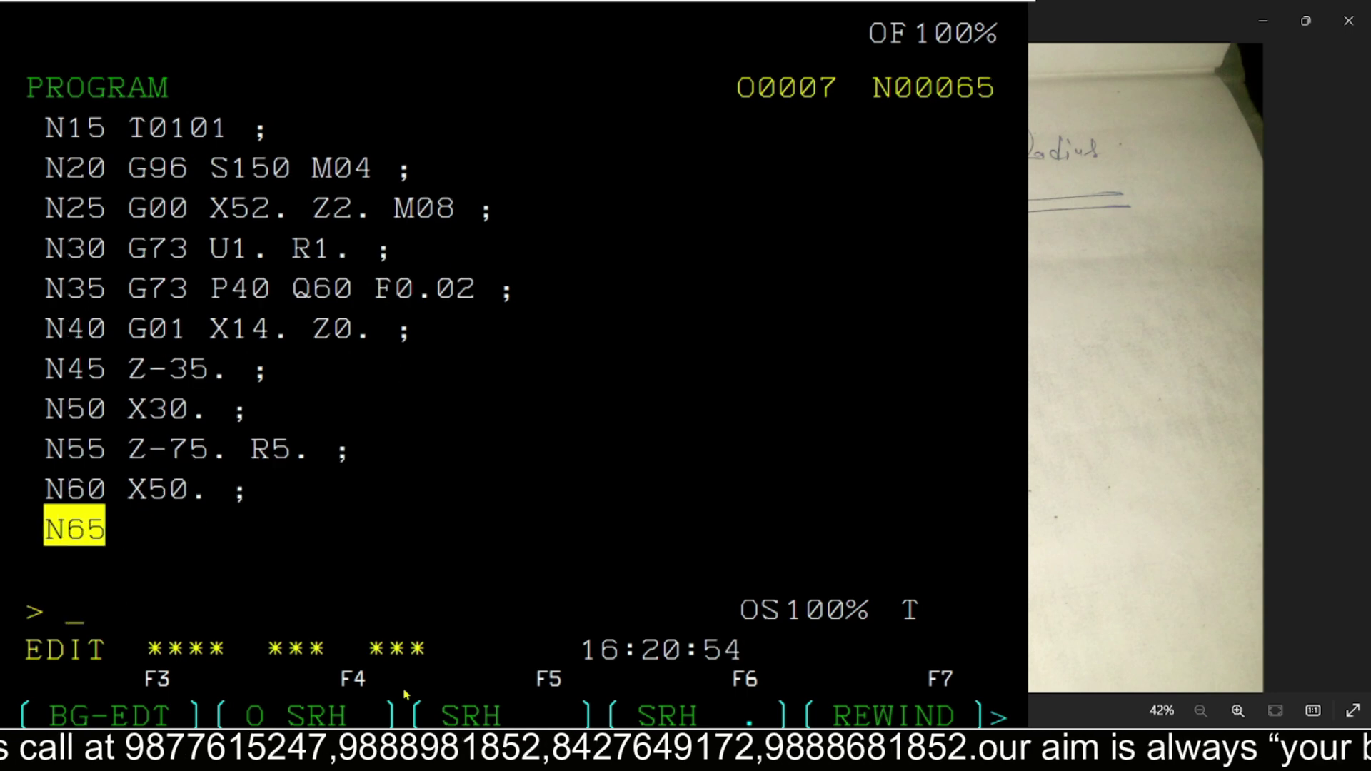
text(g)
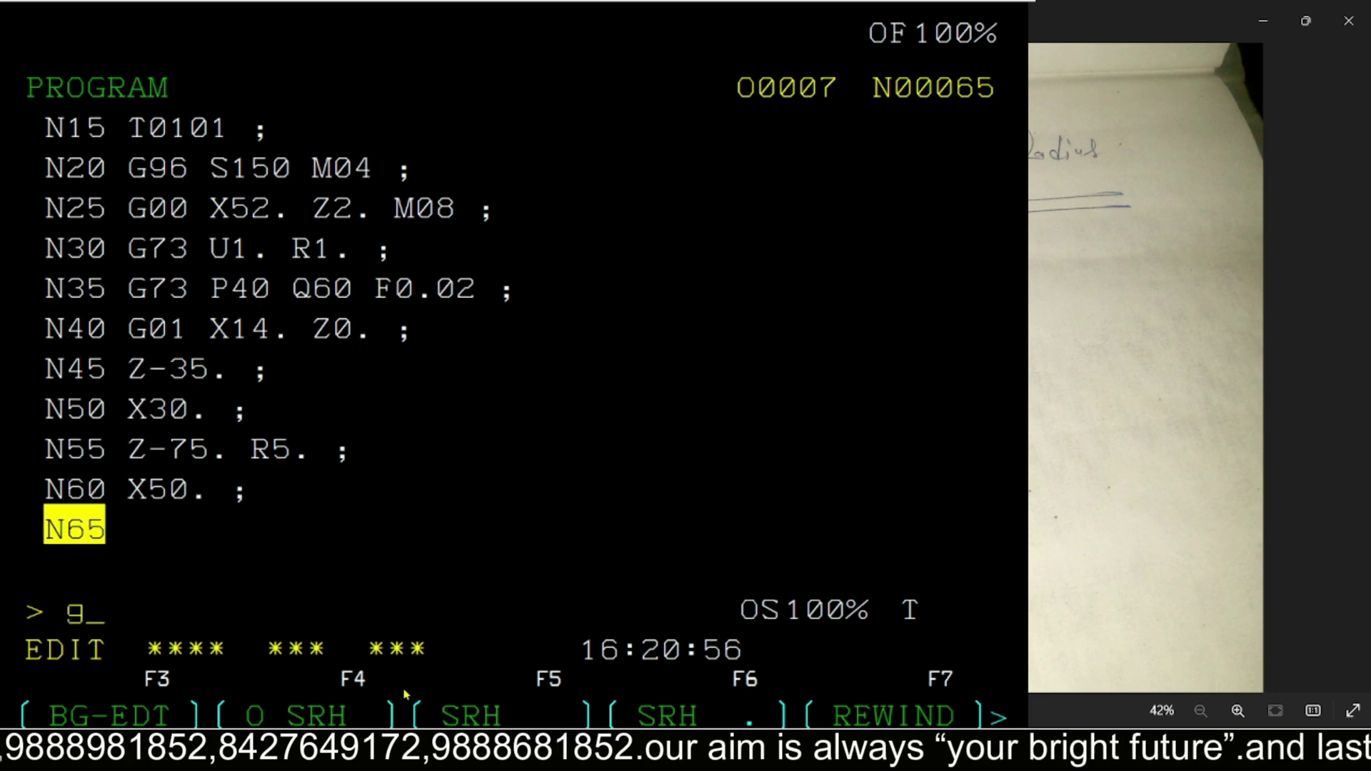
text(00x52.z)
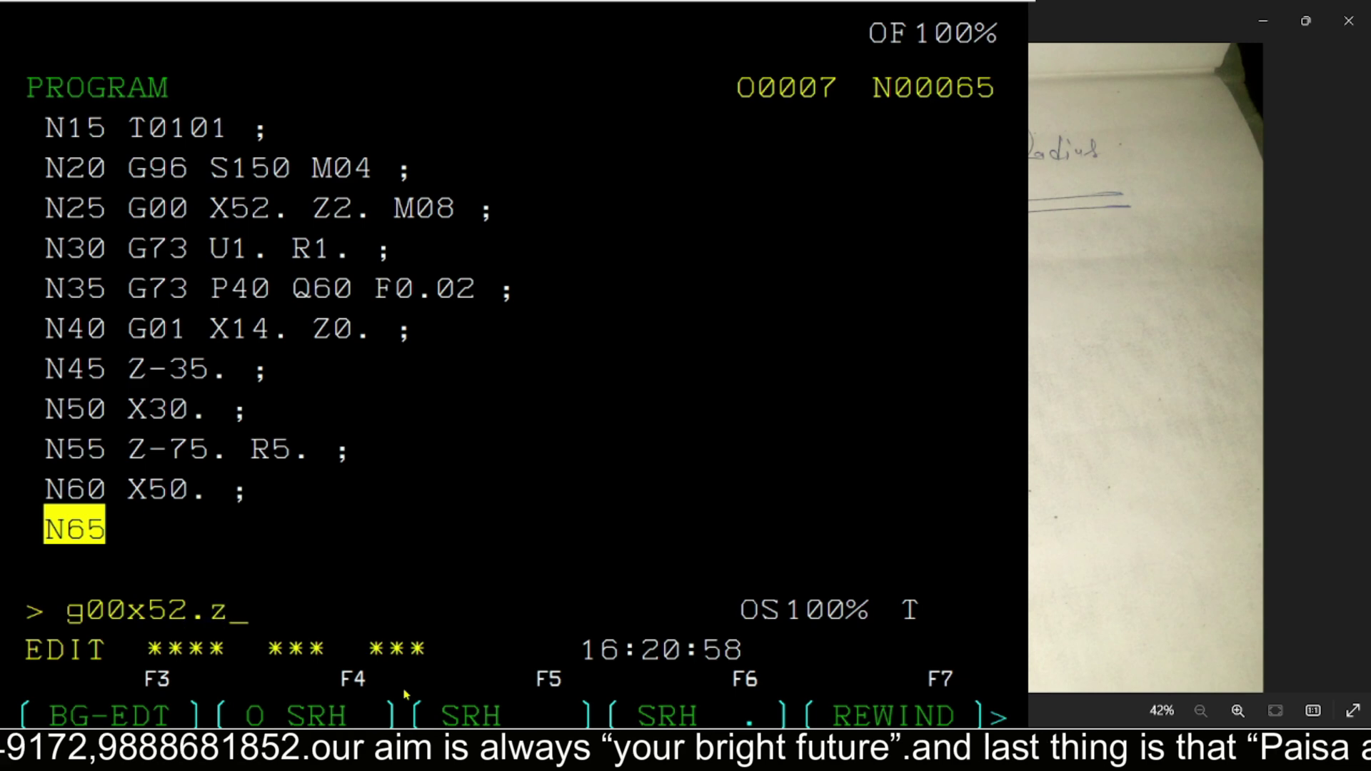
text(2.m09)
End O0007 with G00 X52. Z2. M09, G28 U0. W0., M05 and M30 blocks.
key(Insert)
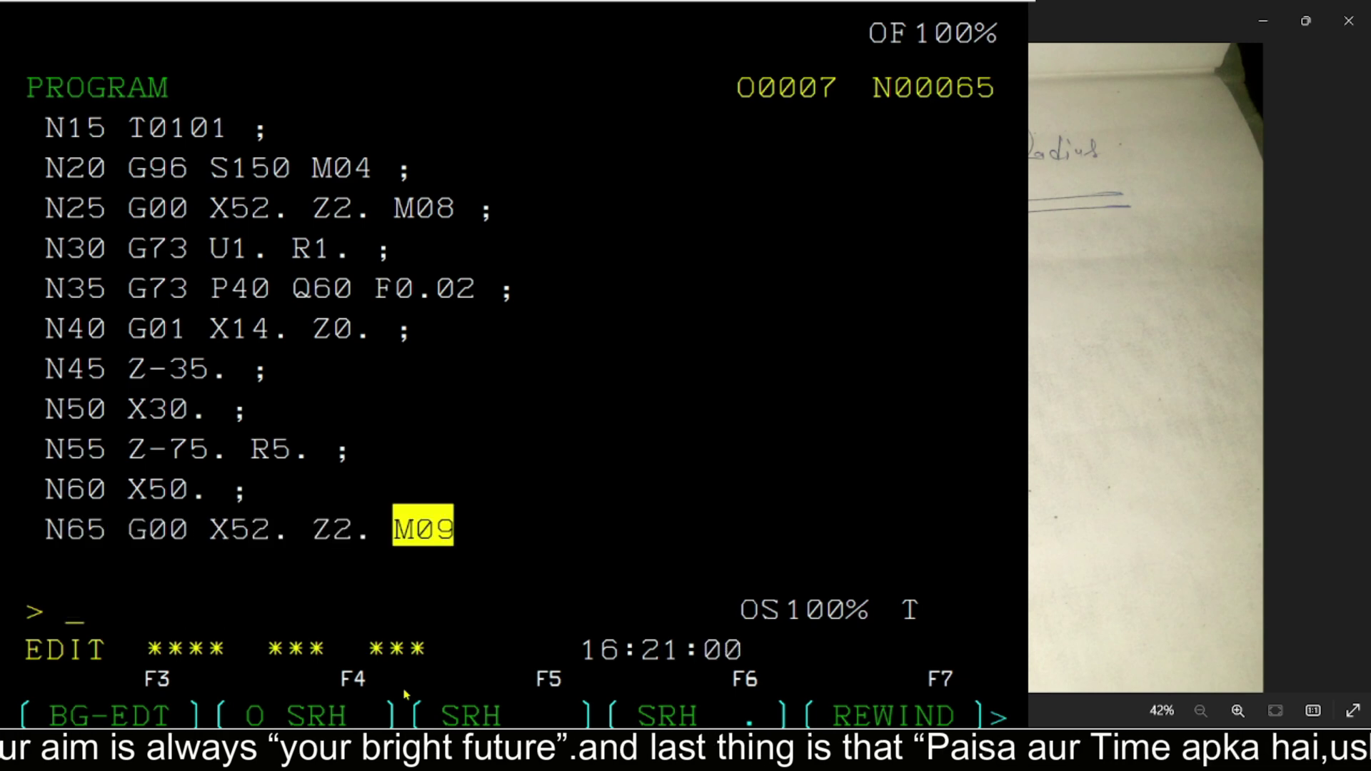
text(;)
key(Insert)
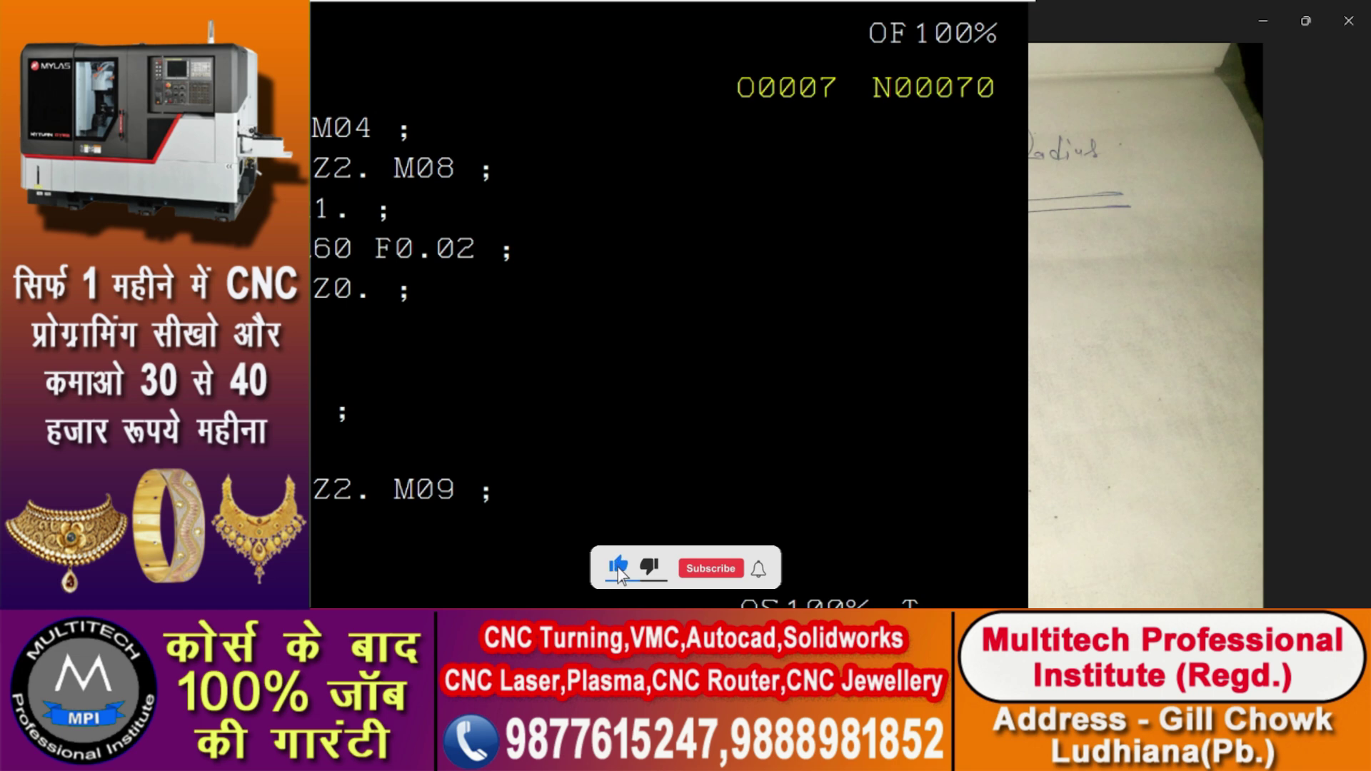
text(0. )
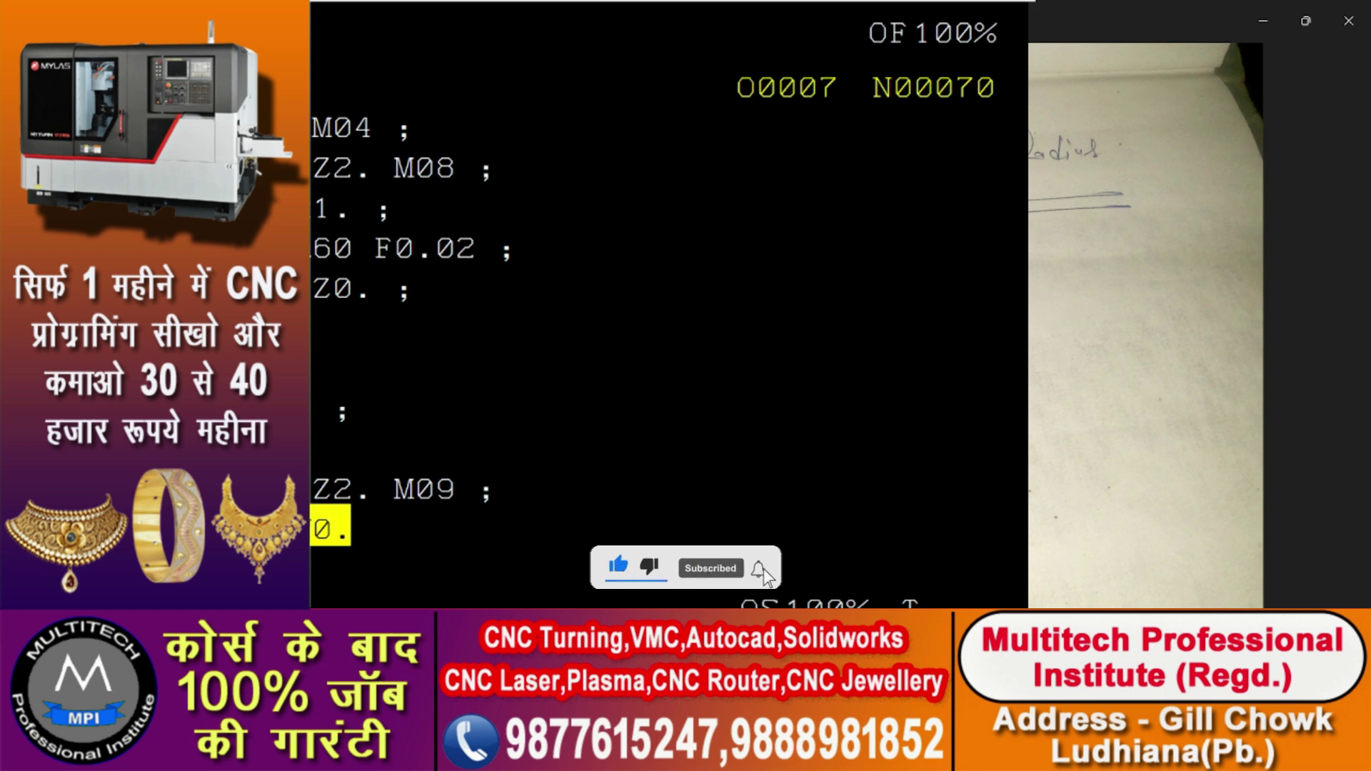
text(;)
key(Insert)
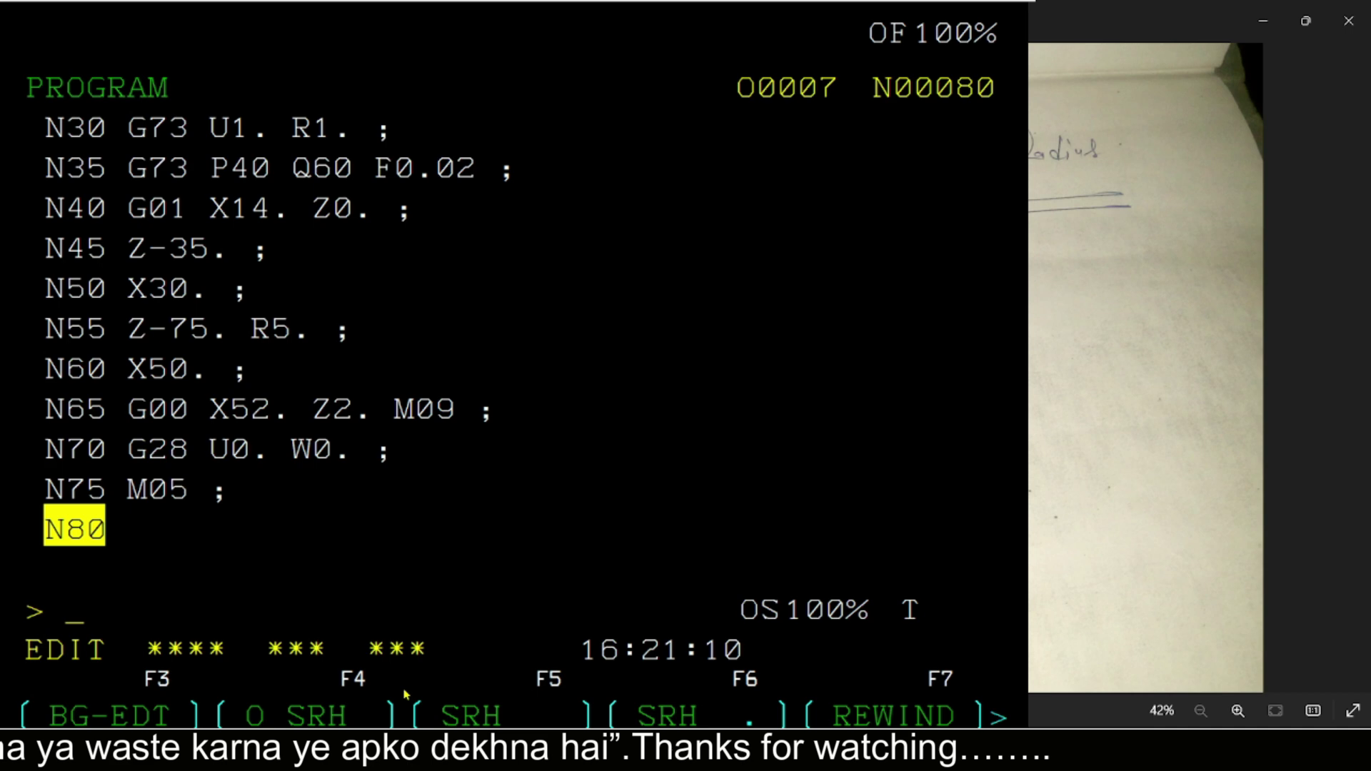
text(m)
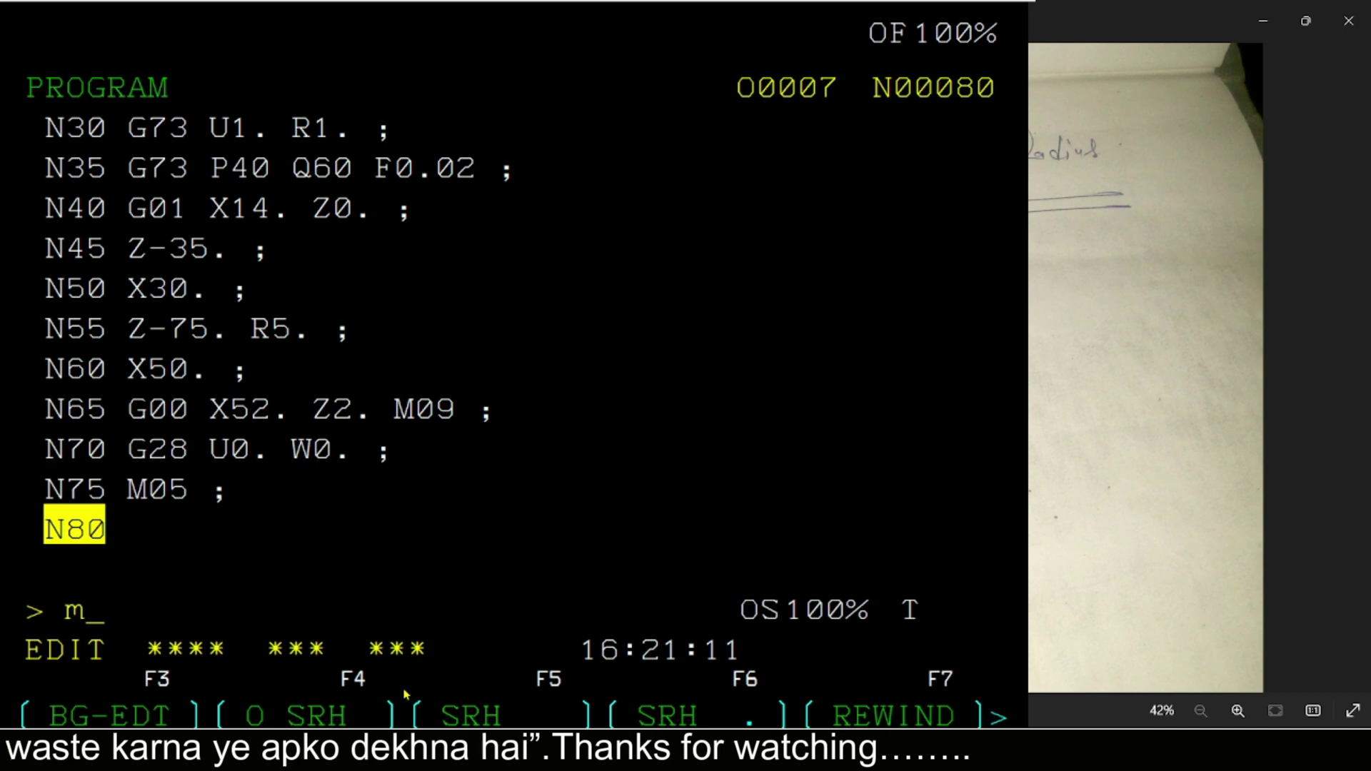
text(30)
key(Insert)
text( ;)
key(Insert)
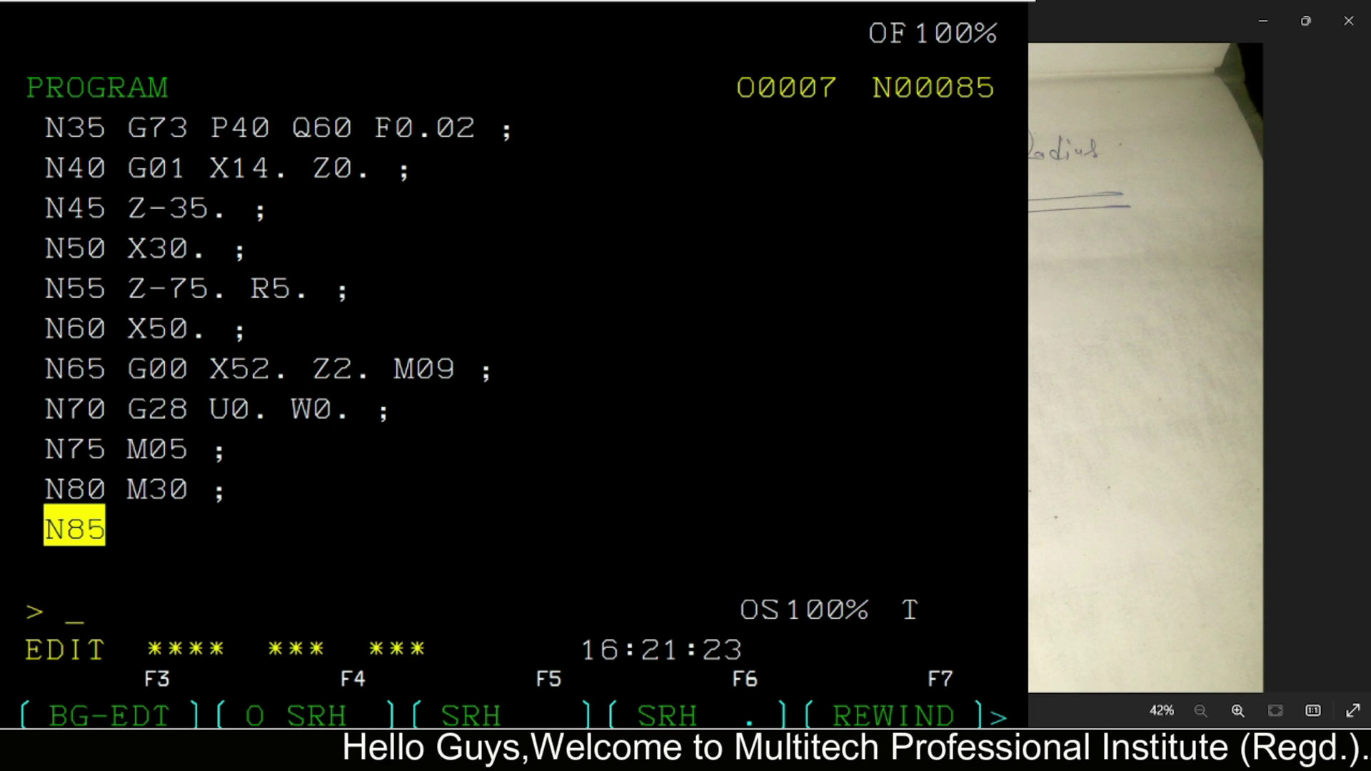
key(F2)
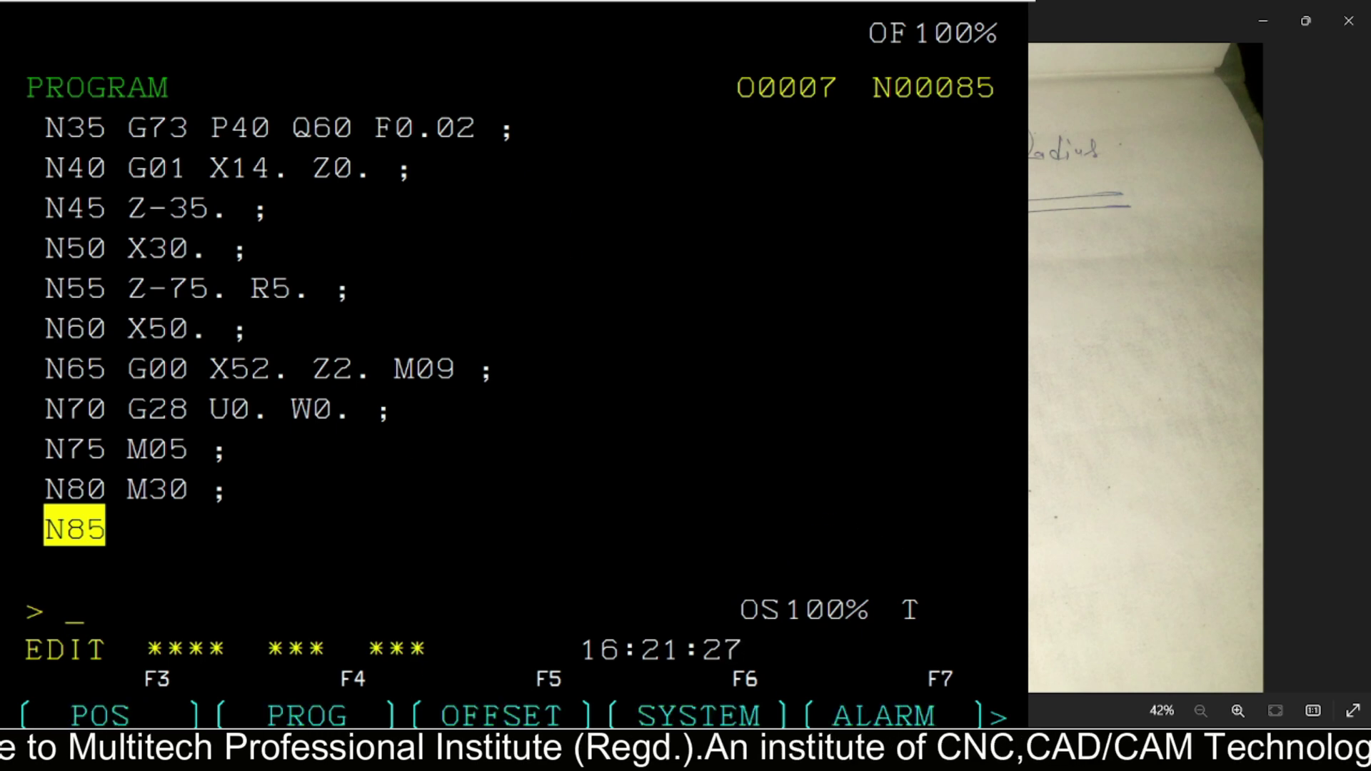
Assign tool 2 to tool holder 01 in the 3D view tool settings.
click(999, 716)
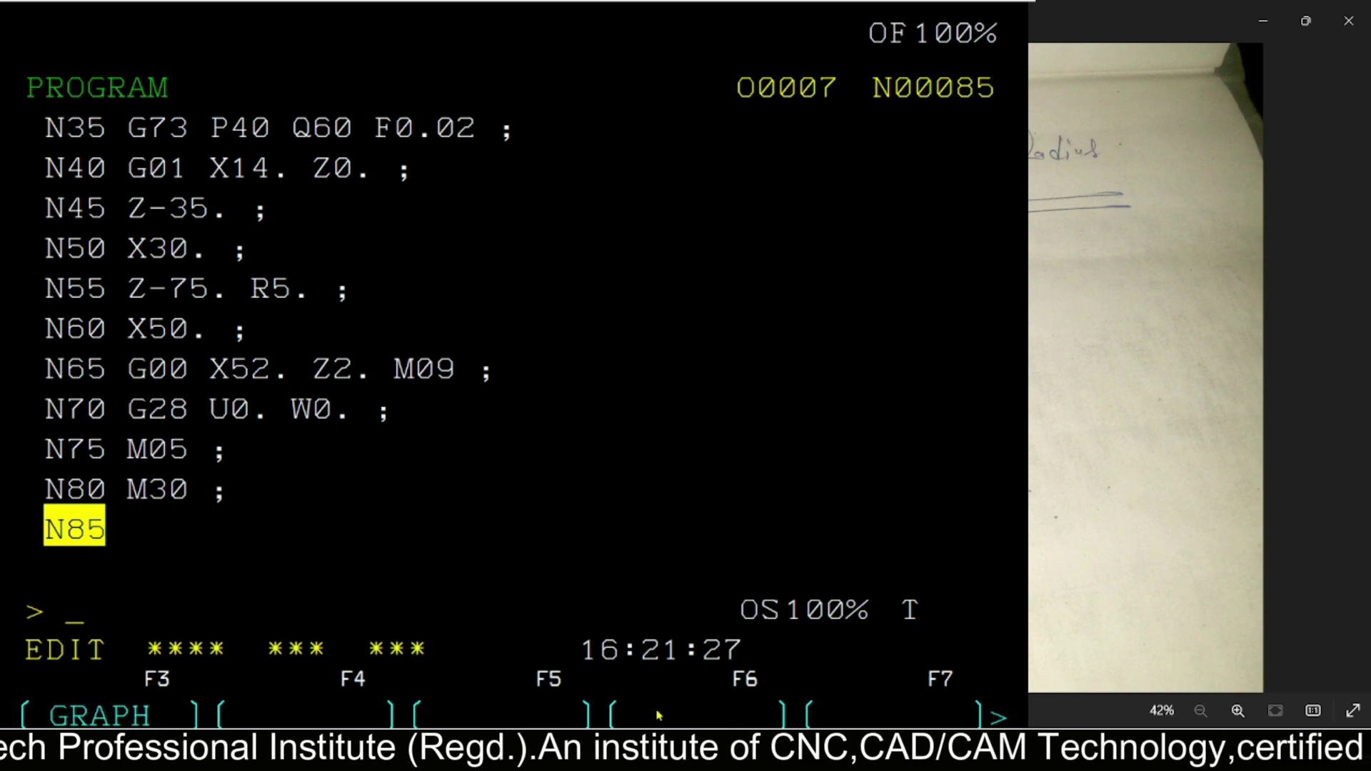
click(102, 717)
click(999, 716)
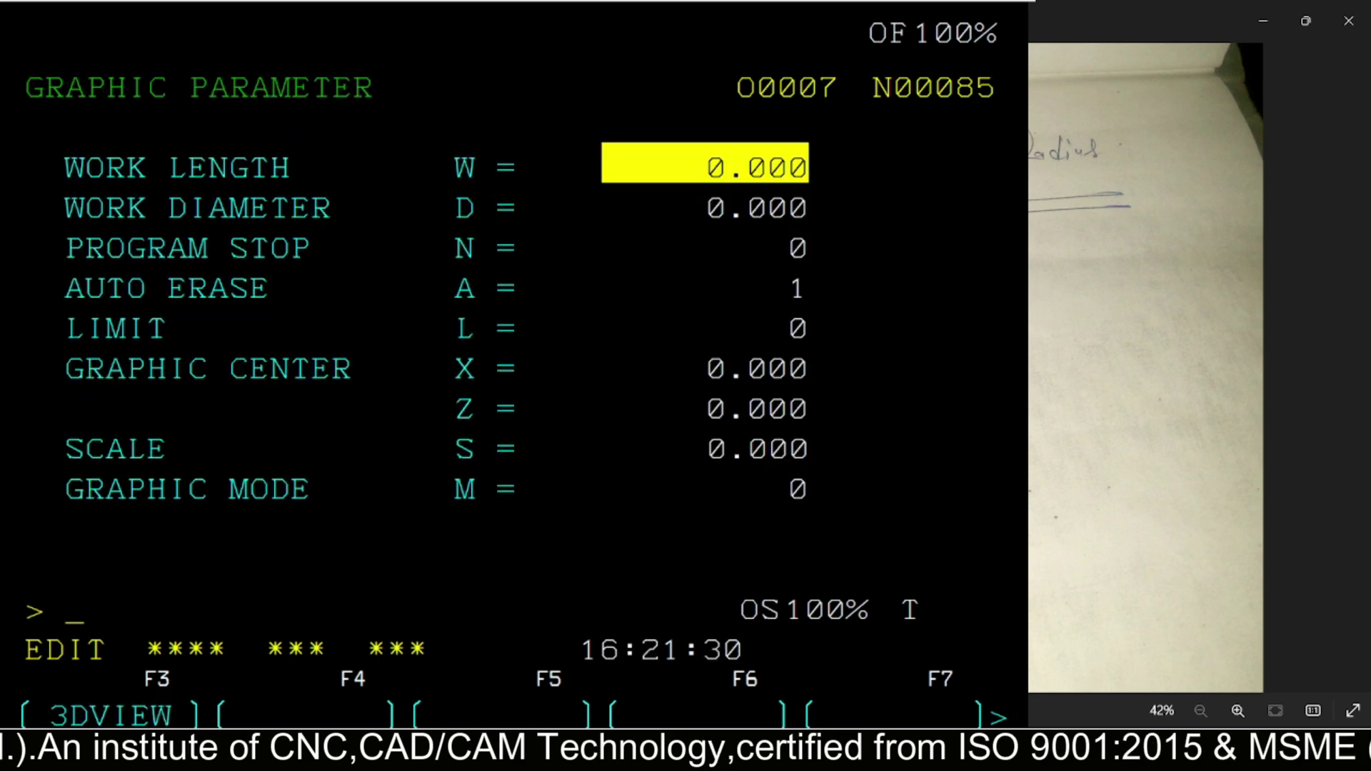
click(100, 716)
click(100, 716)
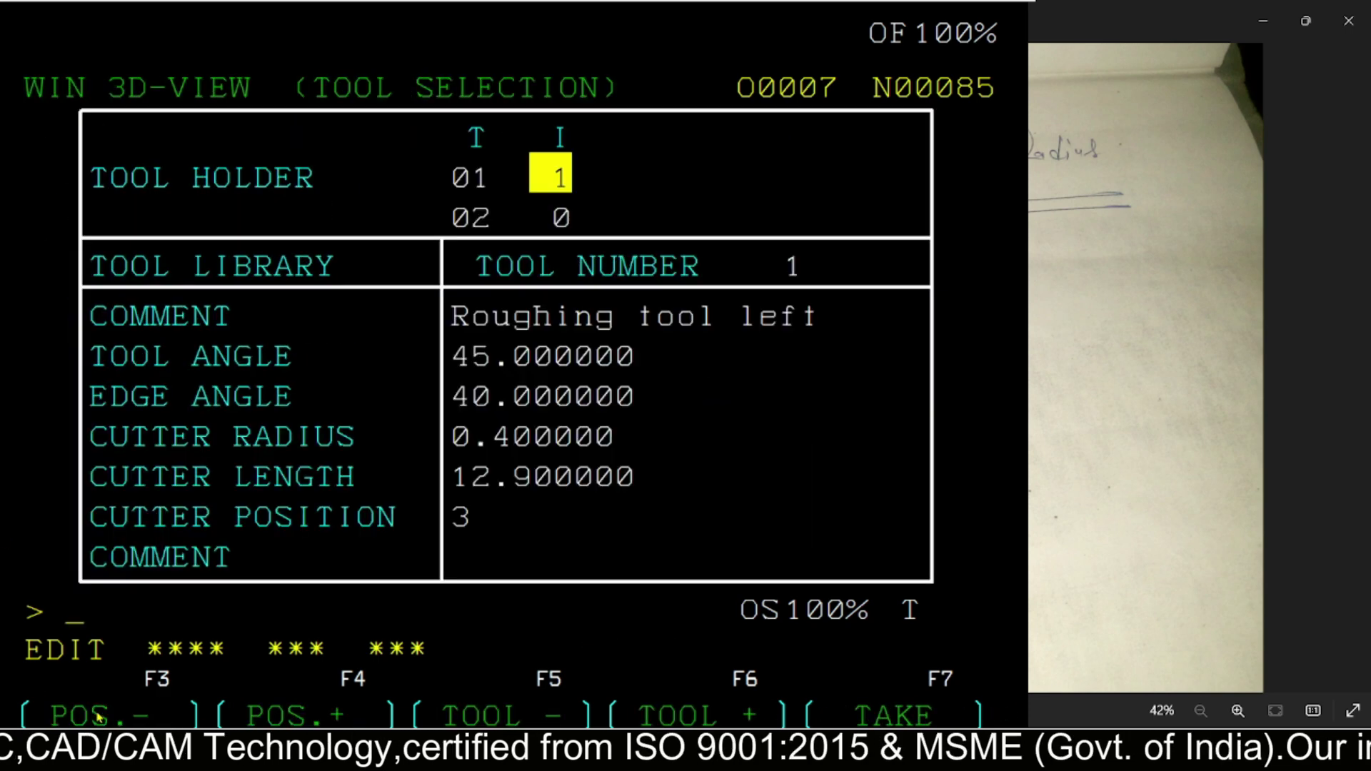
text(2)
key(Return)
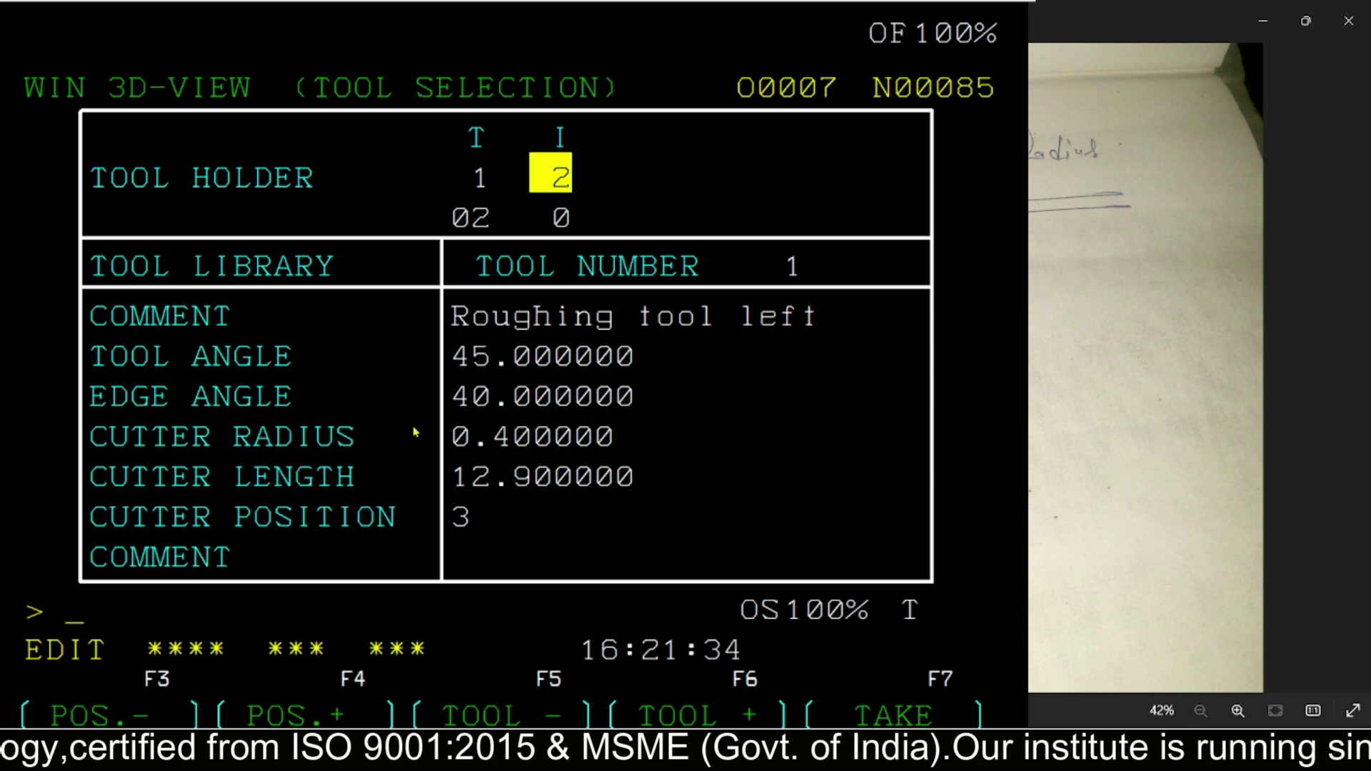
Set the workpiece to 100 long, 50 diameter and 75 projecting, then show the simulation view.
click(1000, 714)
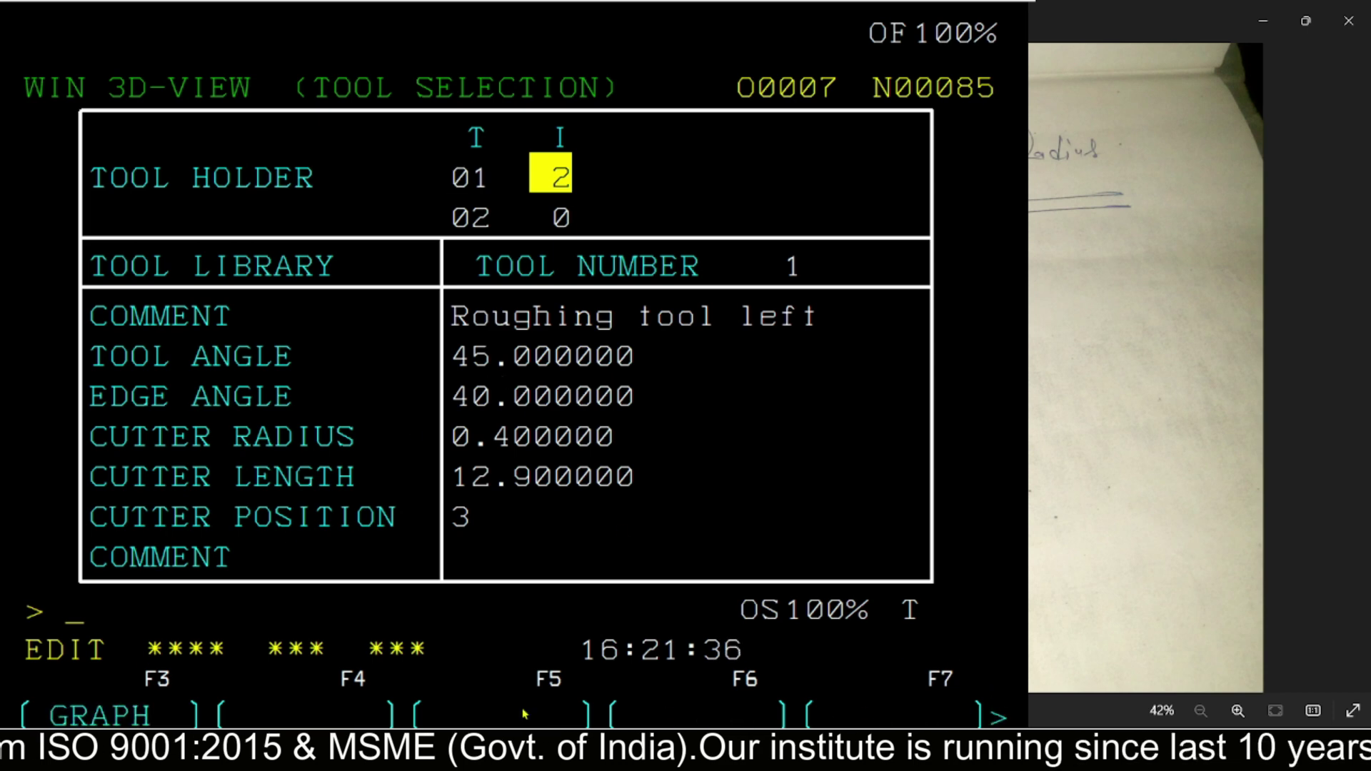
click(133, 721)
click(379, 716)
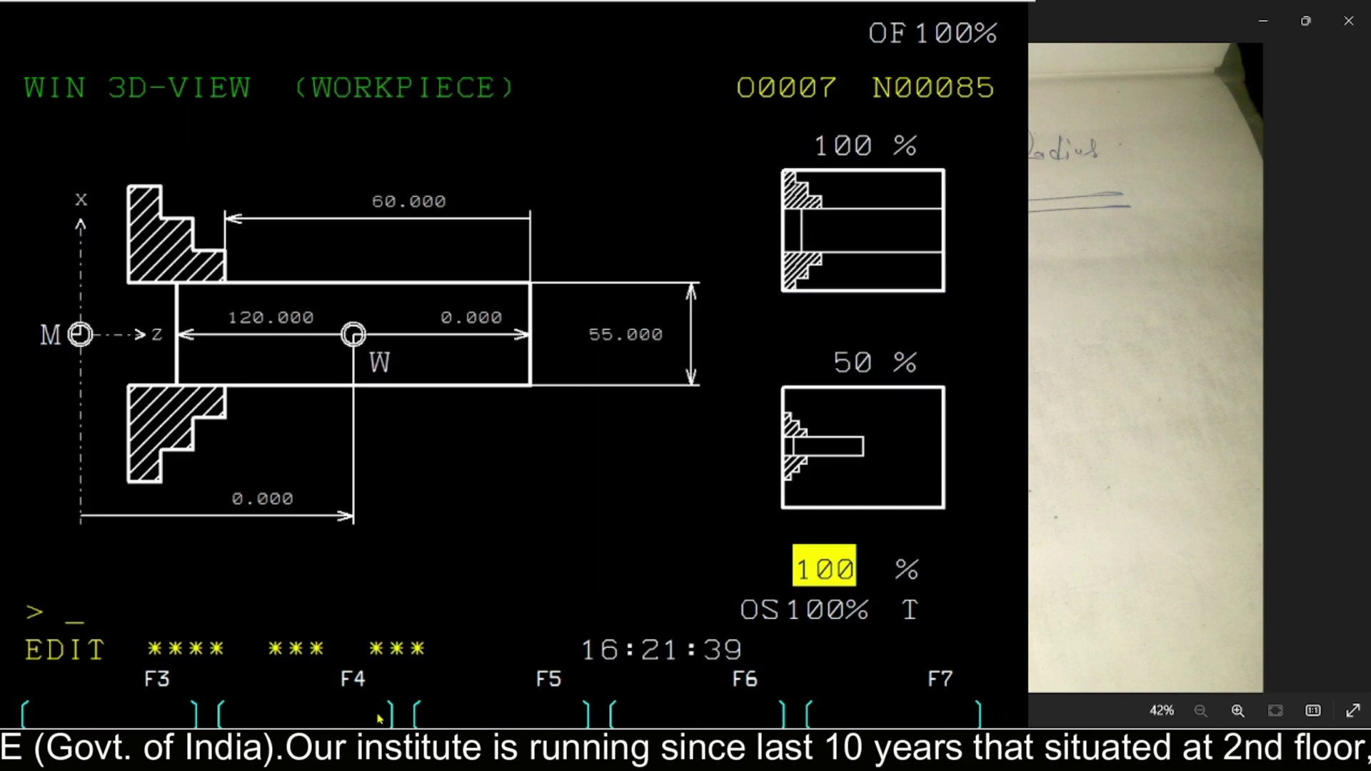
key(Up)
key(Up)
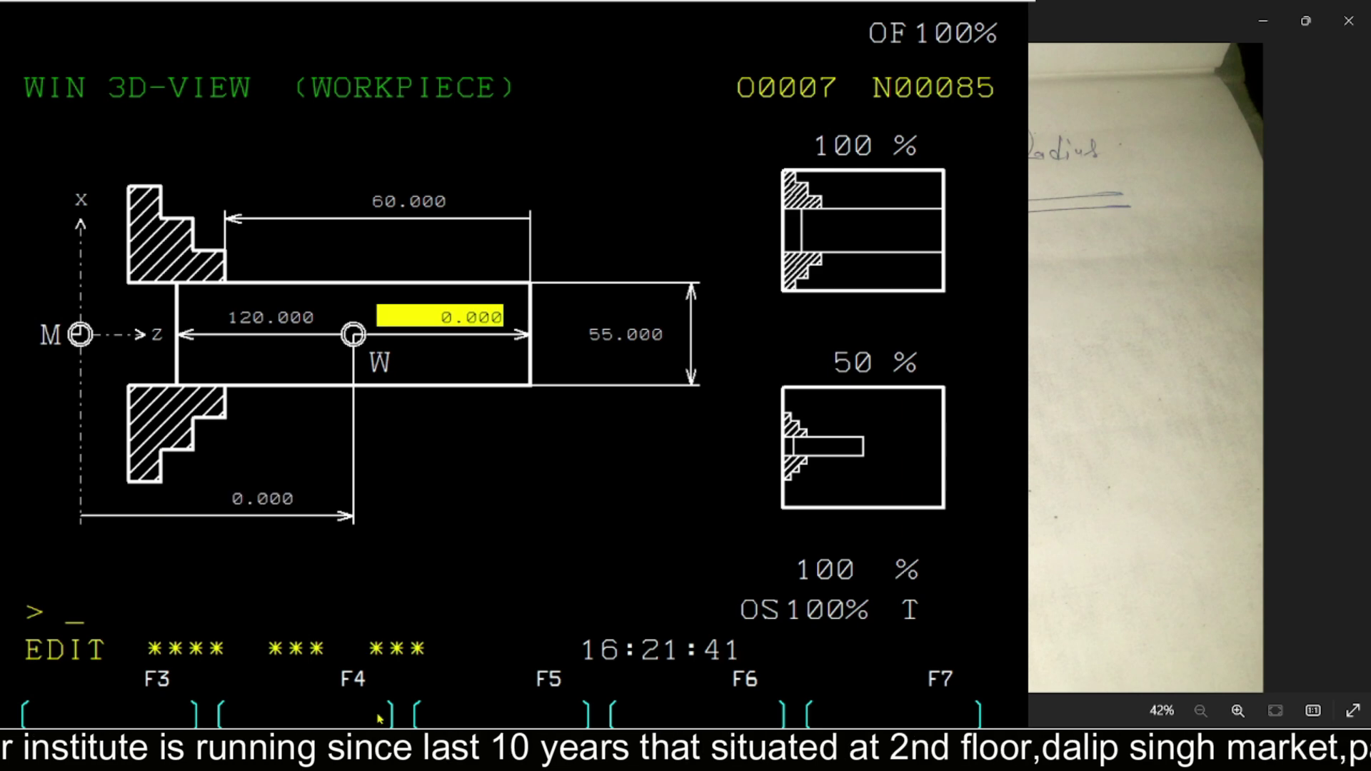
key(Up)
text(10)
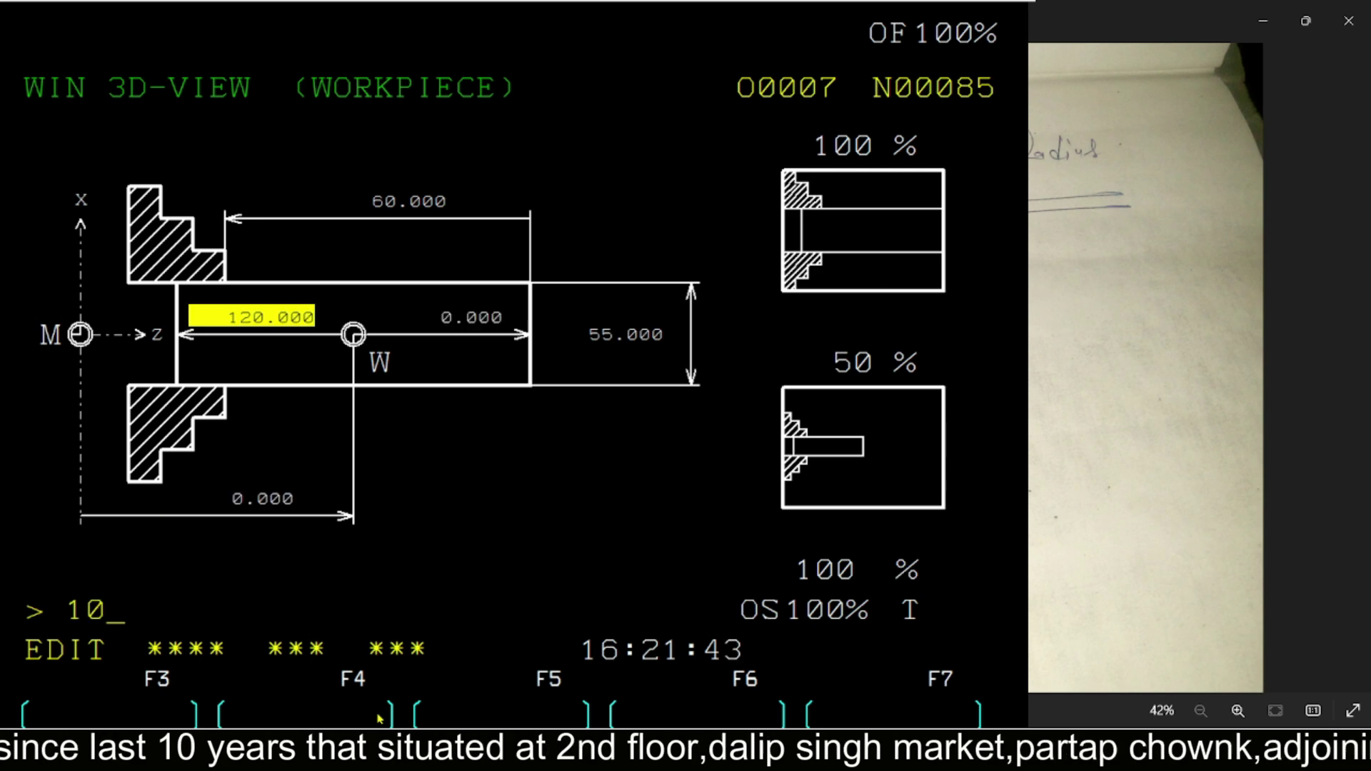
text(0)
key(Return)
text(50)
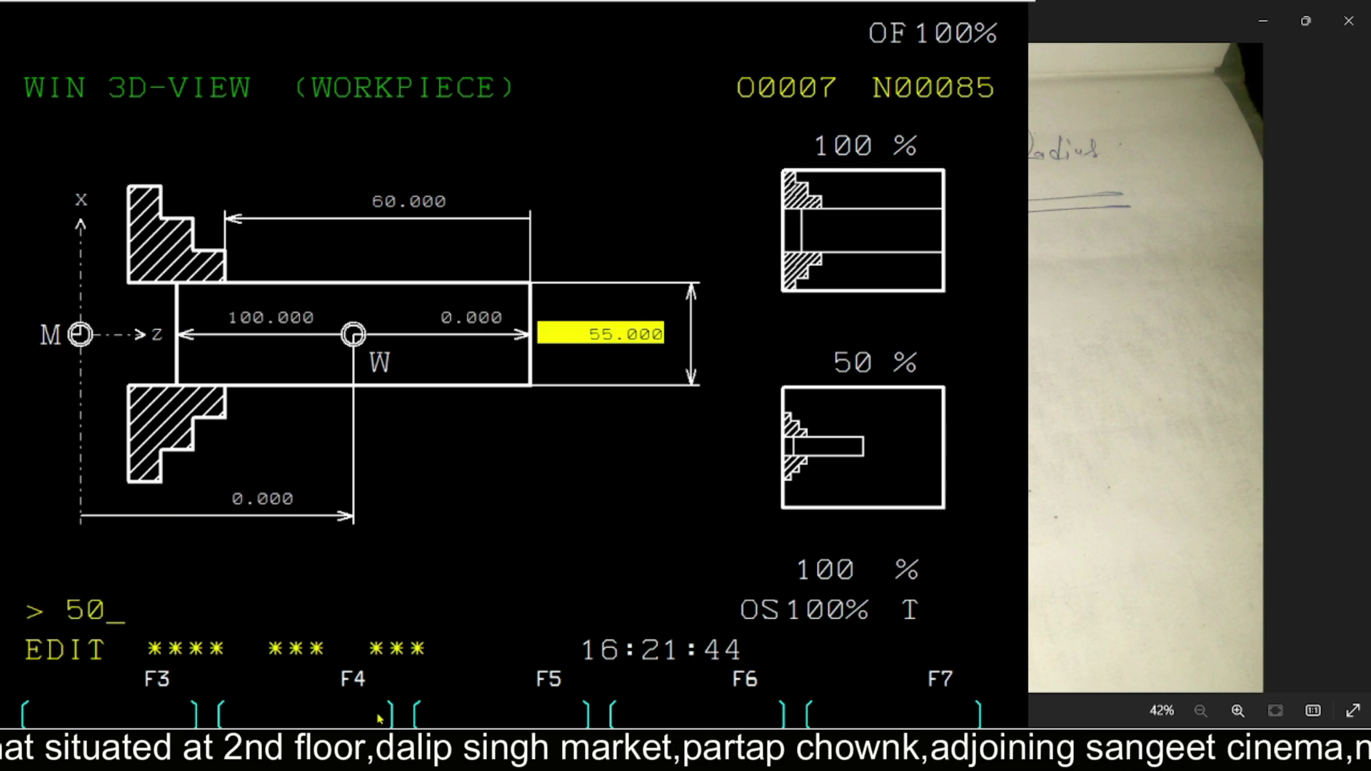
key(Return)
text(7)
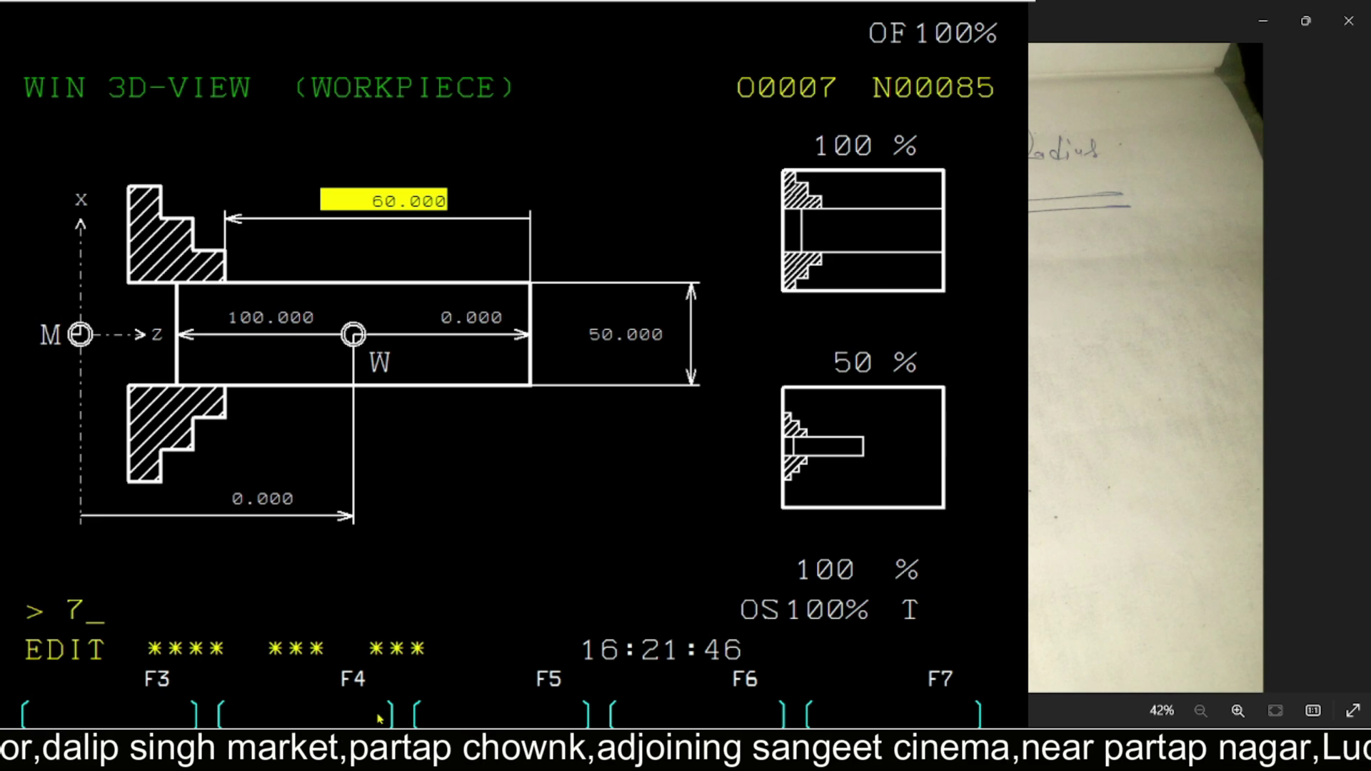
text(5)
key(Return)
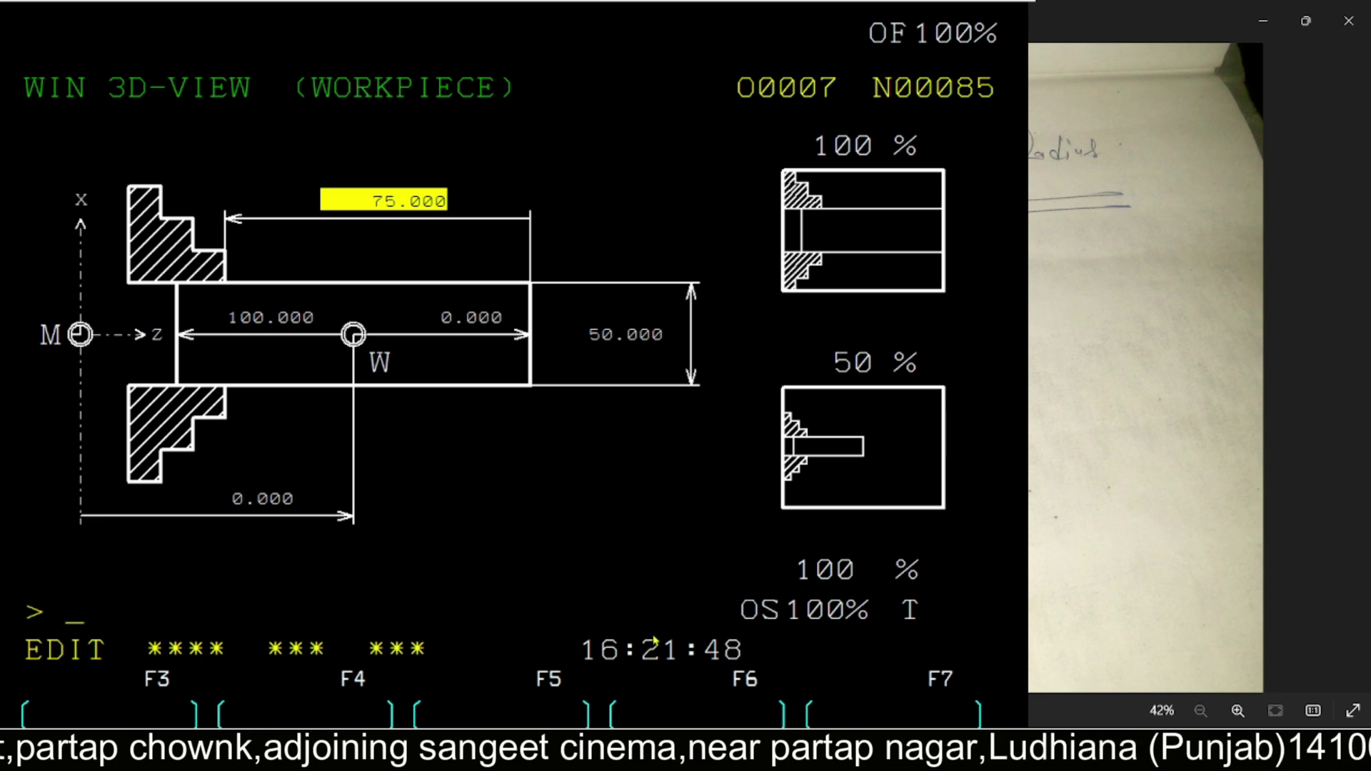
click(1009, 720)
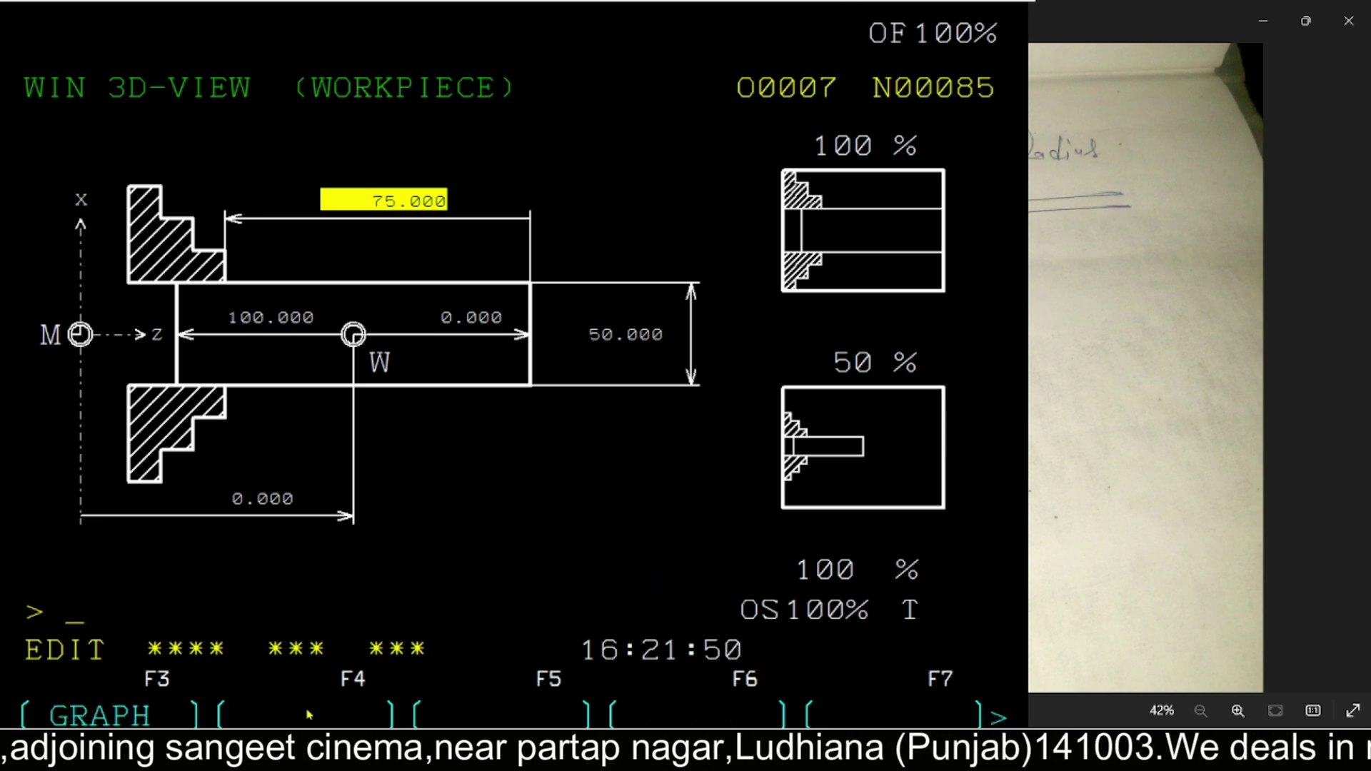
click(113, 715)
click(479, 714)
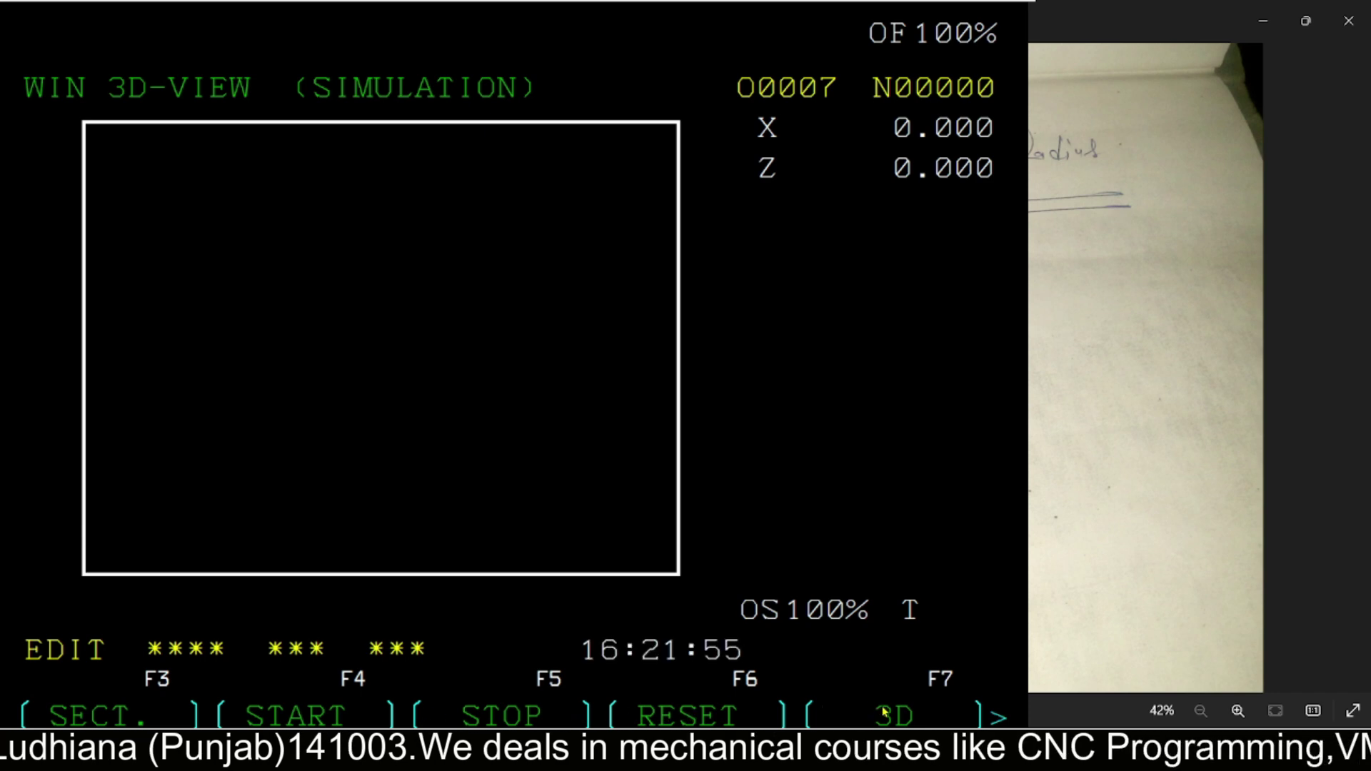
Simulate O0007 in shaded 3D, machining the stepped shaft with its R5 fillet.
click(366, 718)
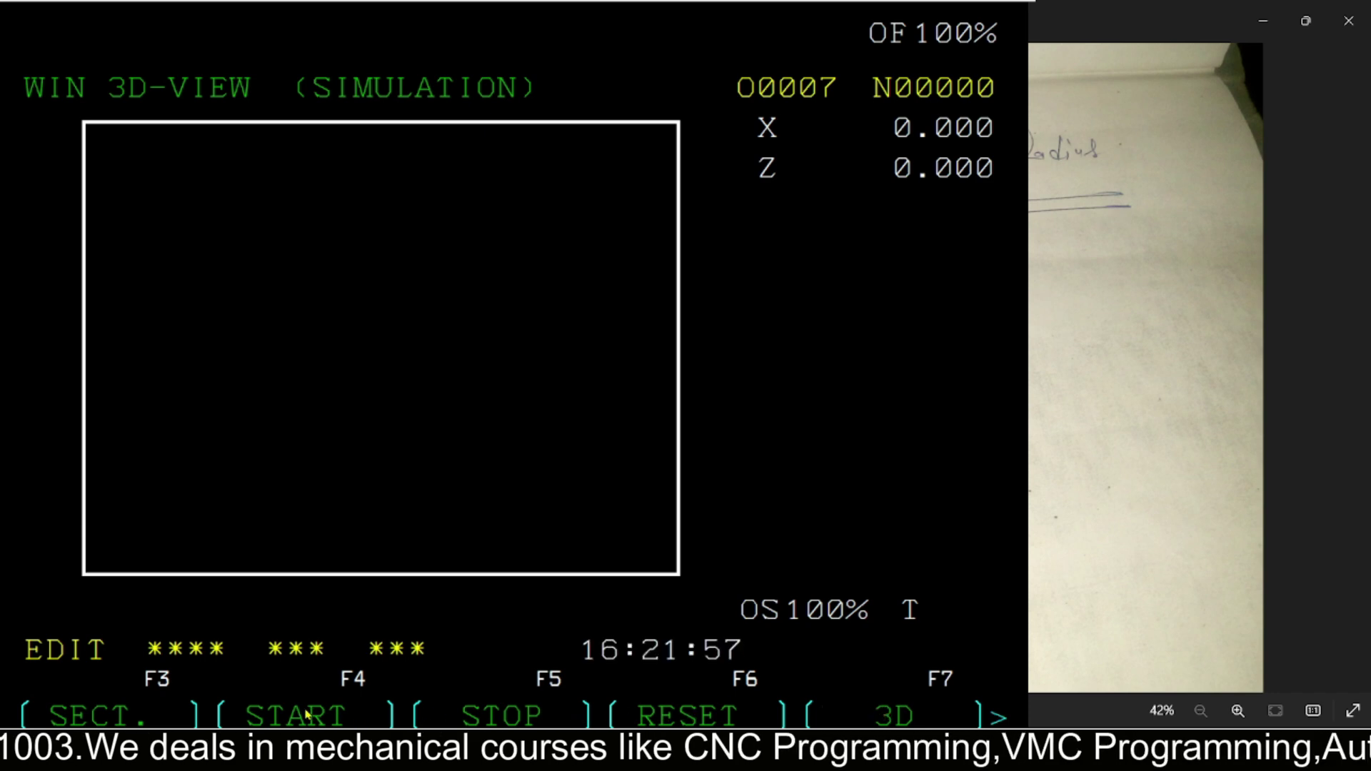
click(892, 712)
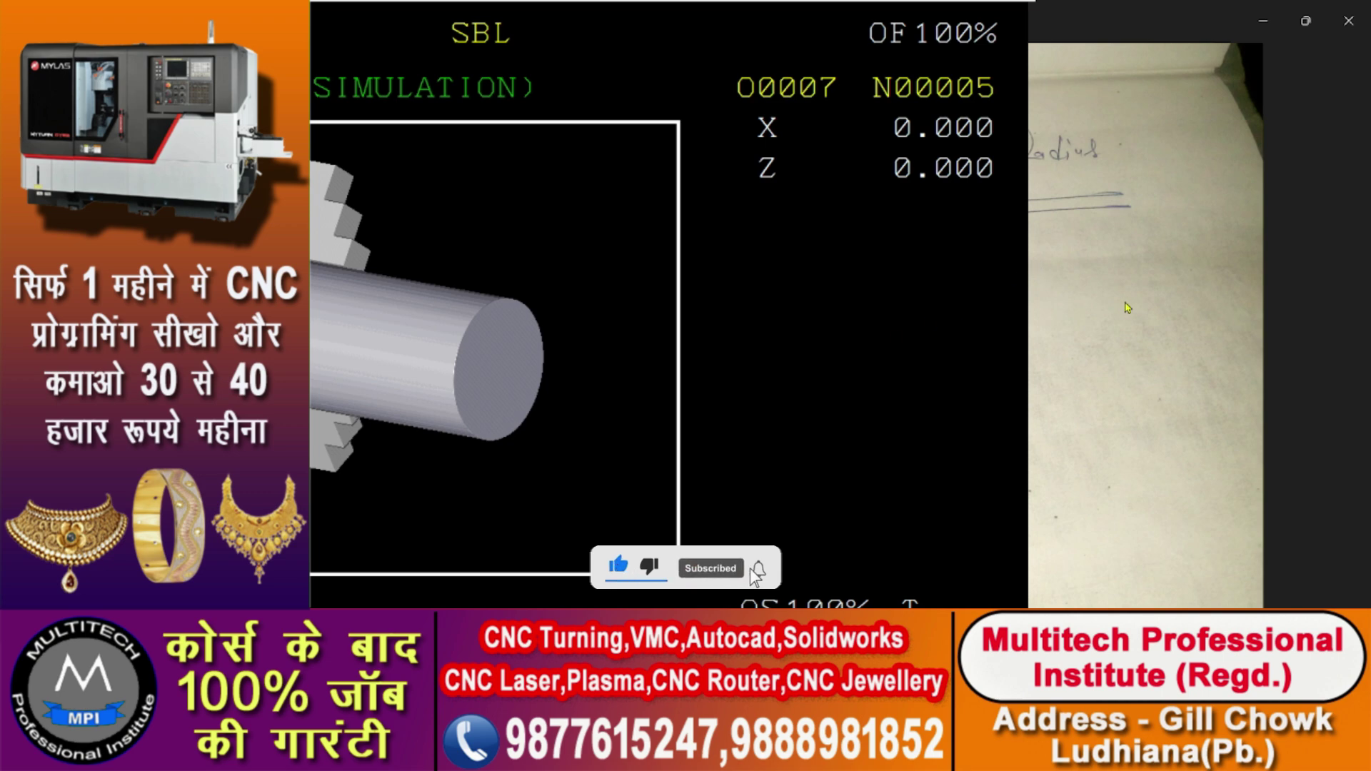
click(1127, 307)
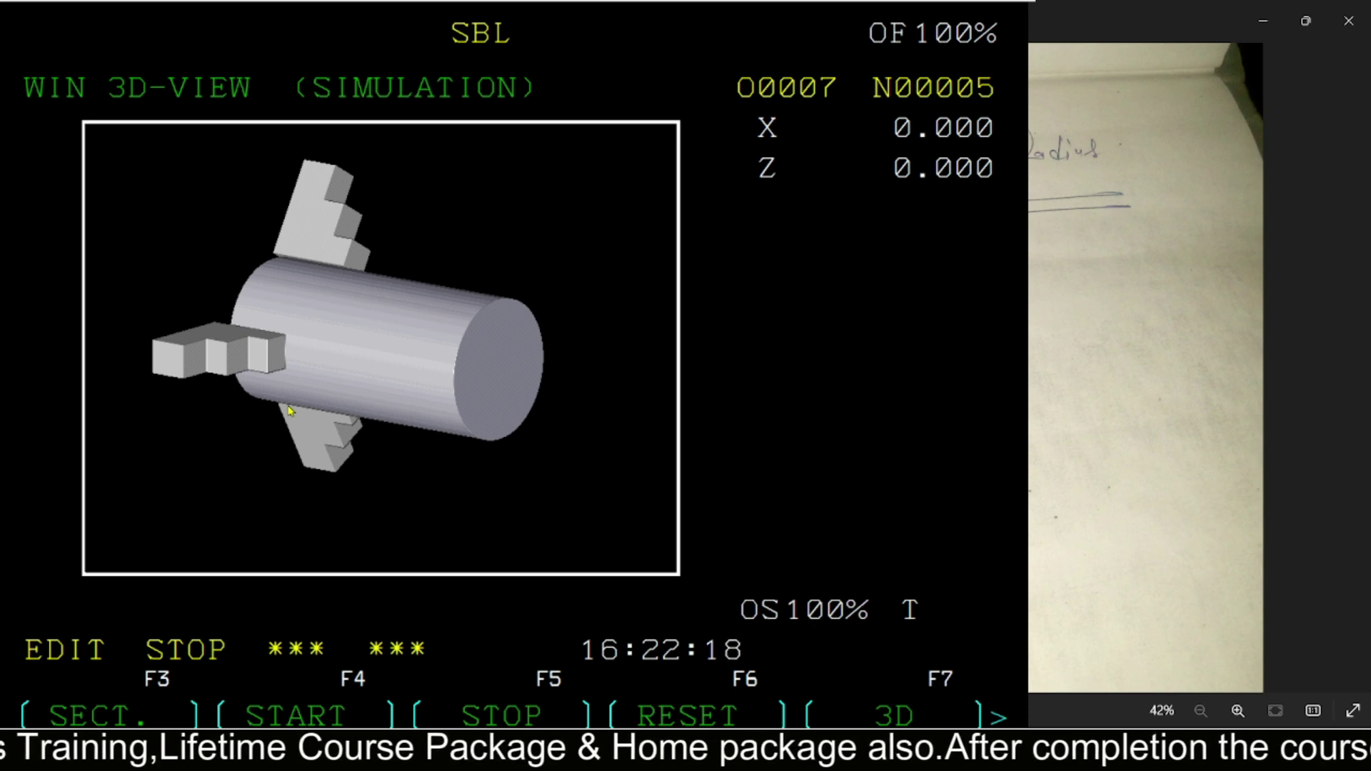
key(F4)
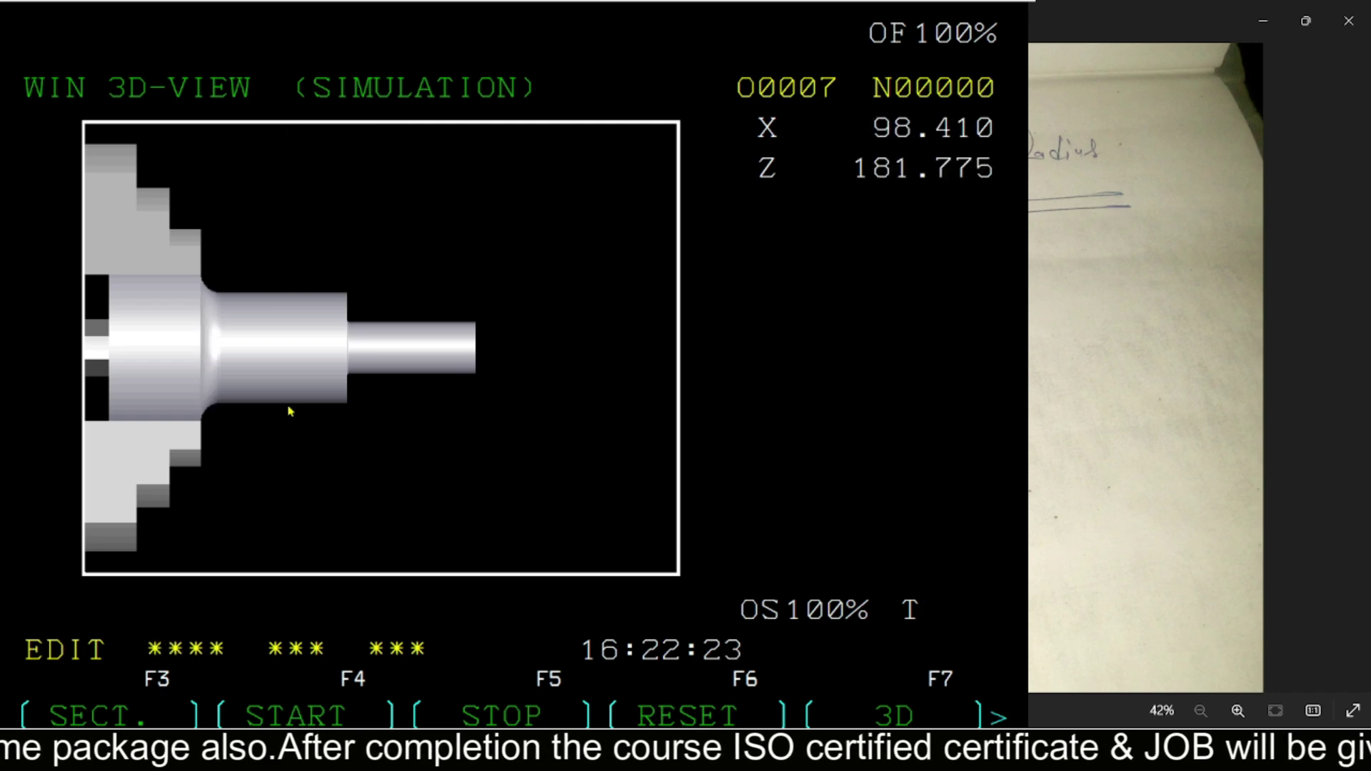
click(892, 717)
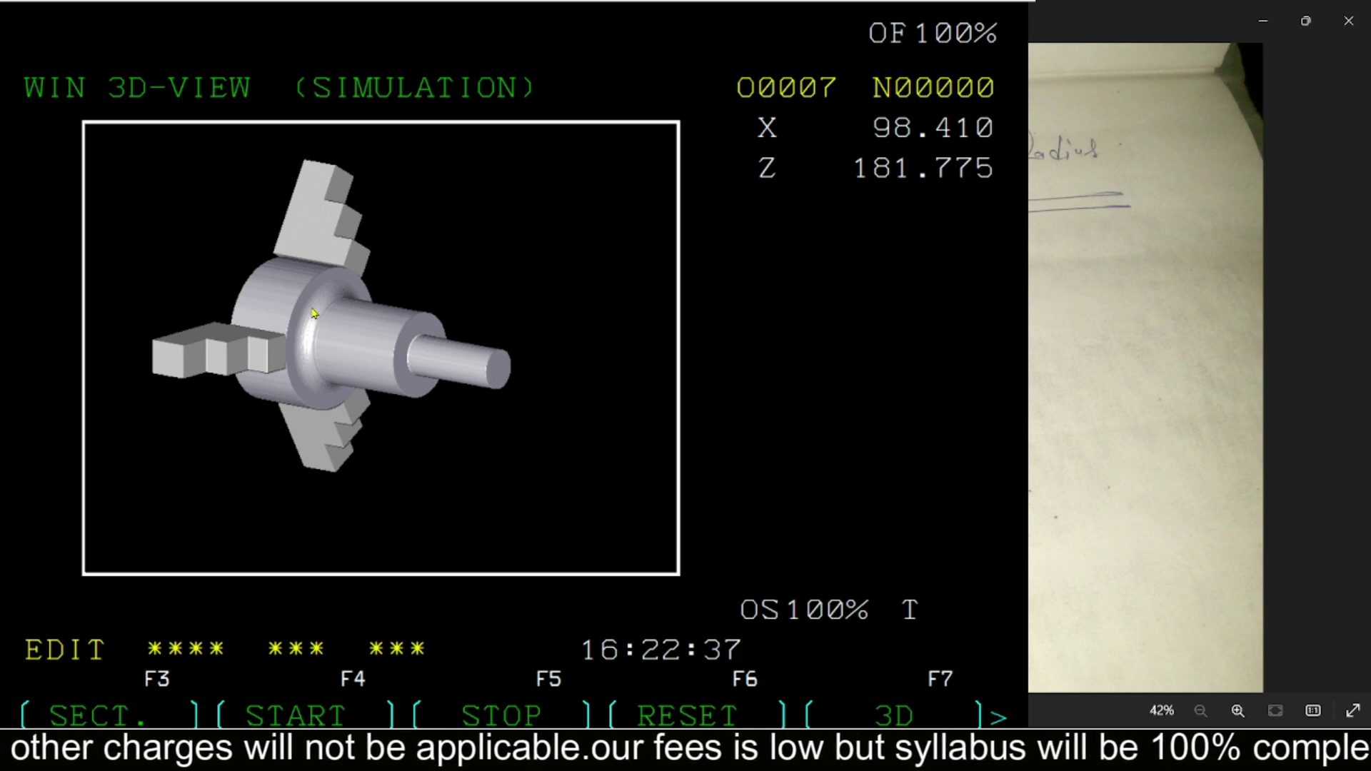
key(F2)
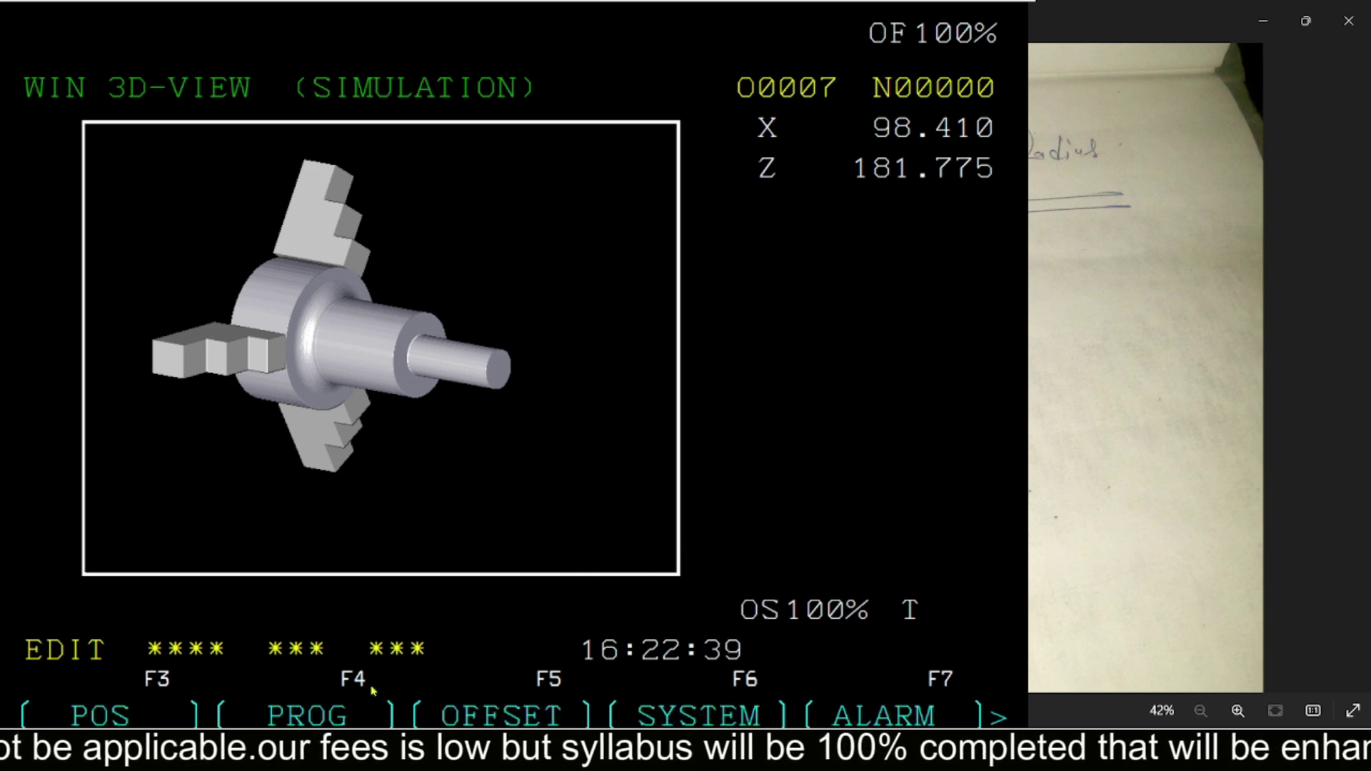
Show the O0007 program listing, N35 through N80 M30, instead of the 3D view.
click(326, 712)
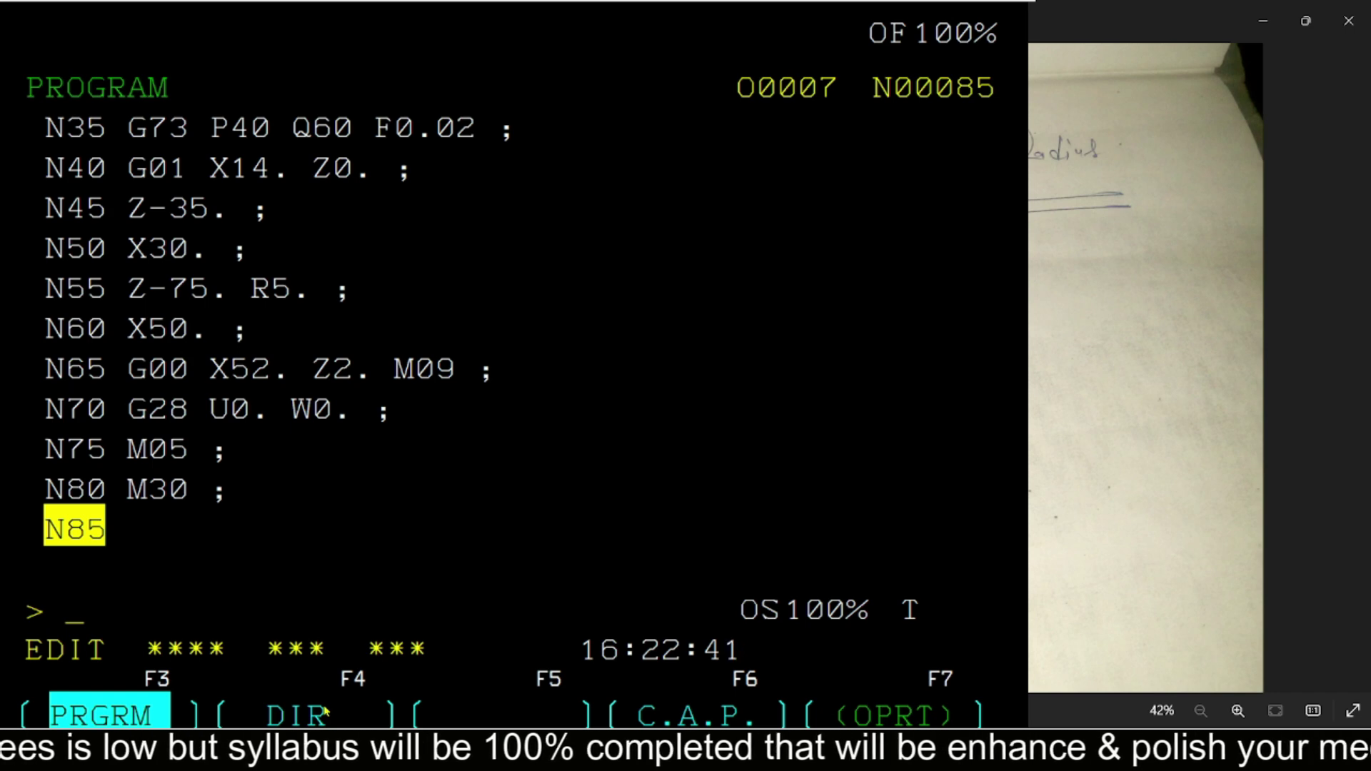